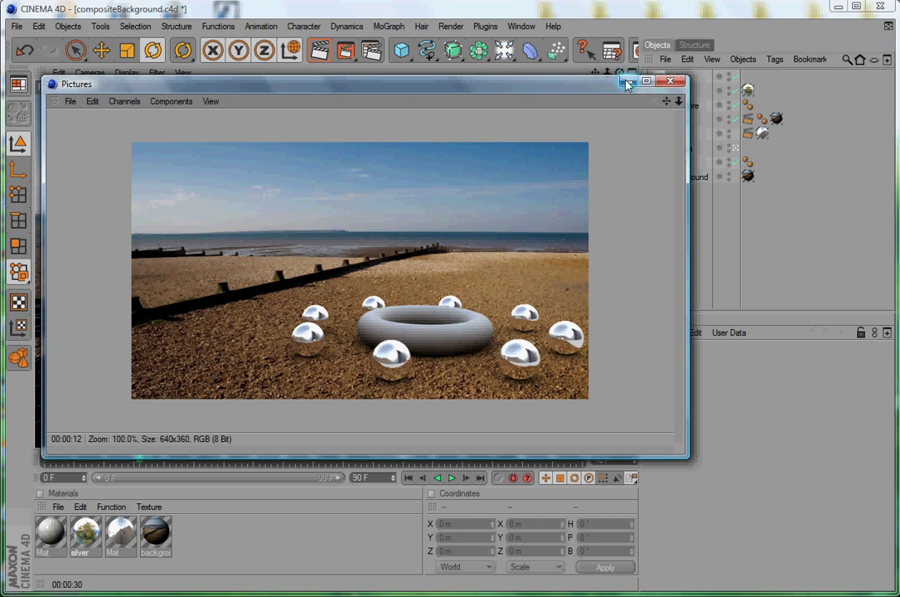
- Close the rendered picture, start a new project and add a Background object to the scene
left_click(670, 80)
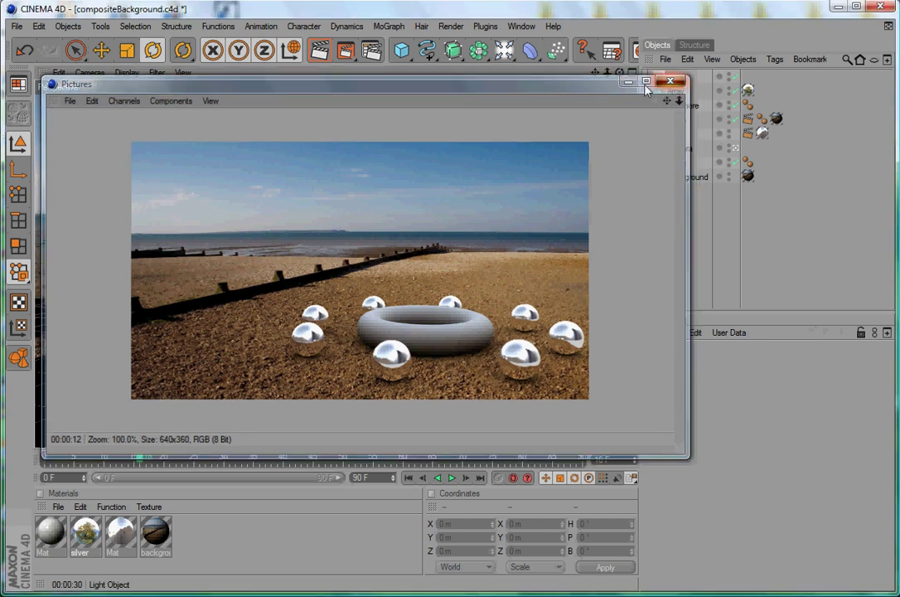
left_click(17, 26)
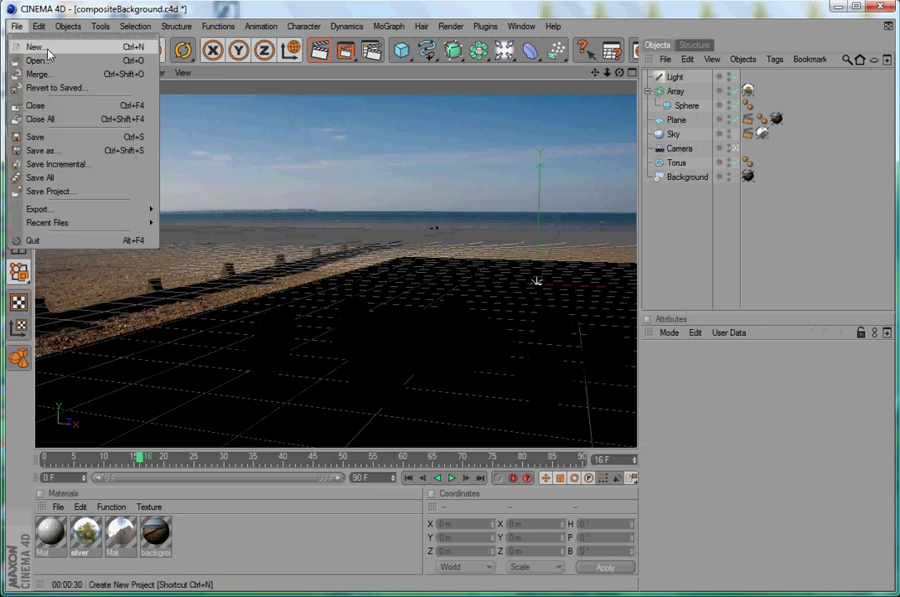
left_click(40, 44)
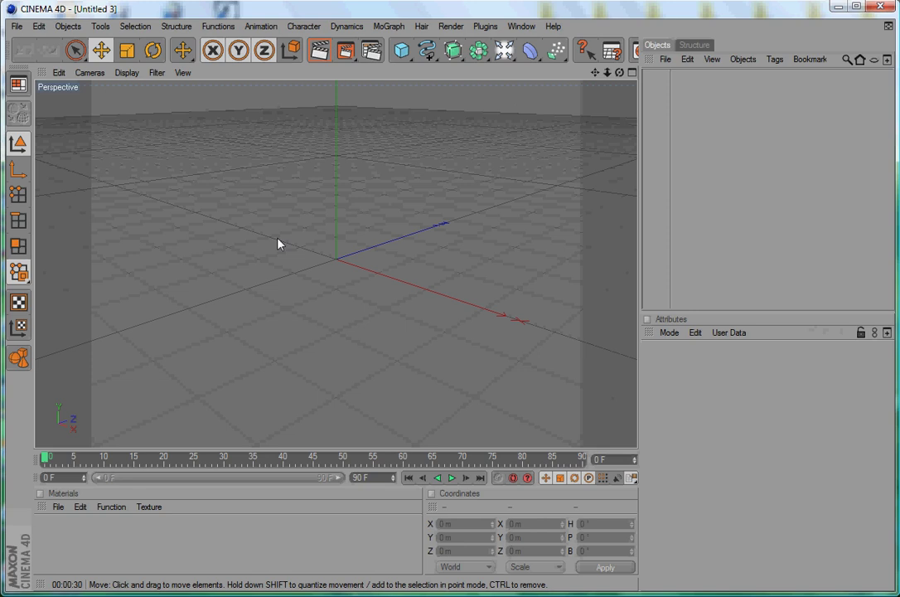
left_click(505, 50)
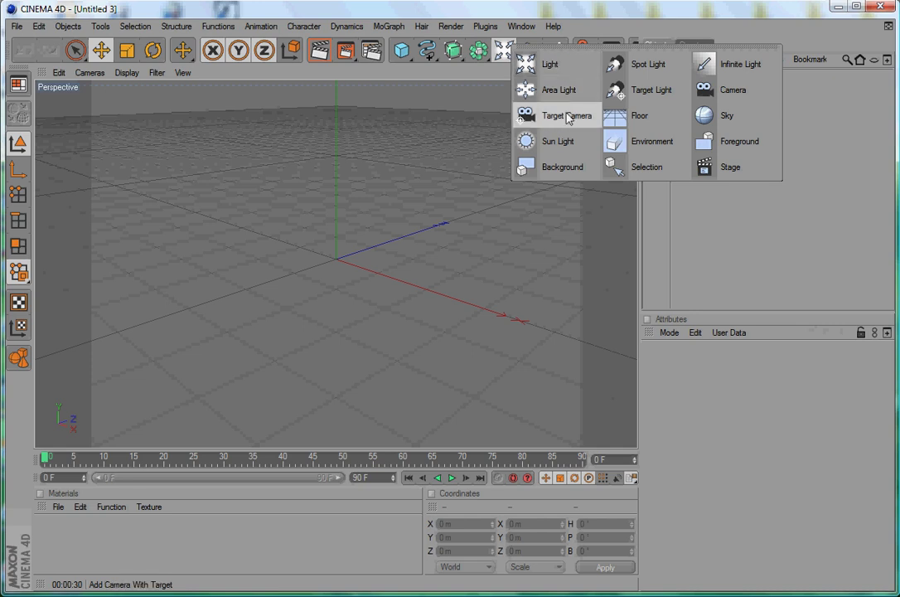
left_click(546, 170)
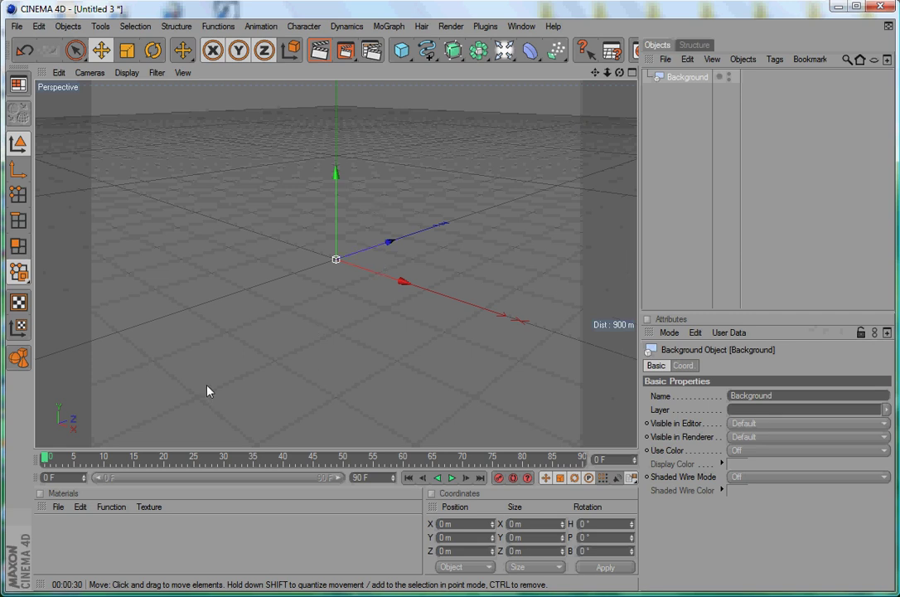
- Create a new material named Background and turn off its Specular channel
left_click(58, 514)
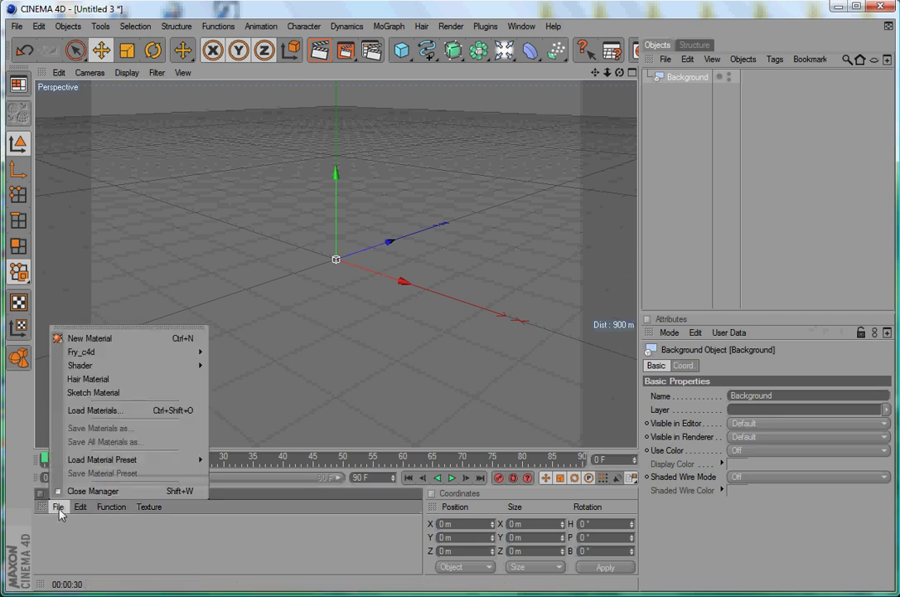
left_click(87, 338)
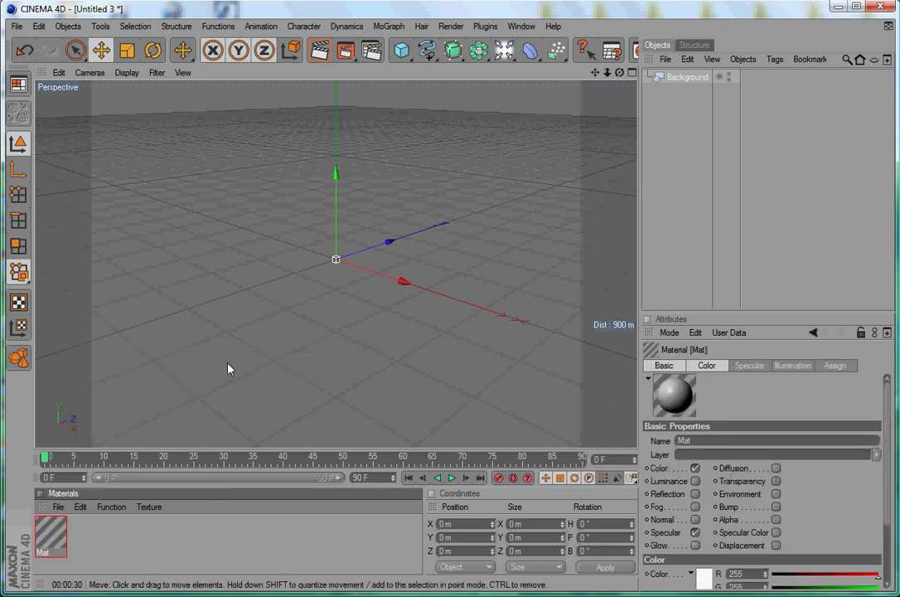
double_click(51, 533)
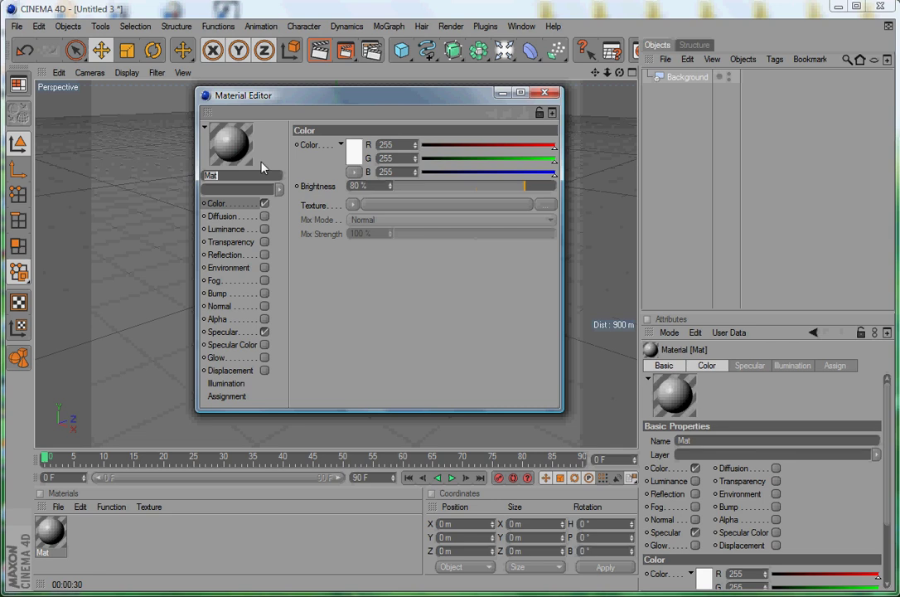
type("Background")
key("Return")
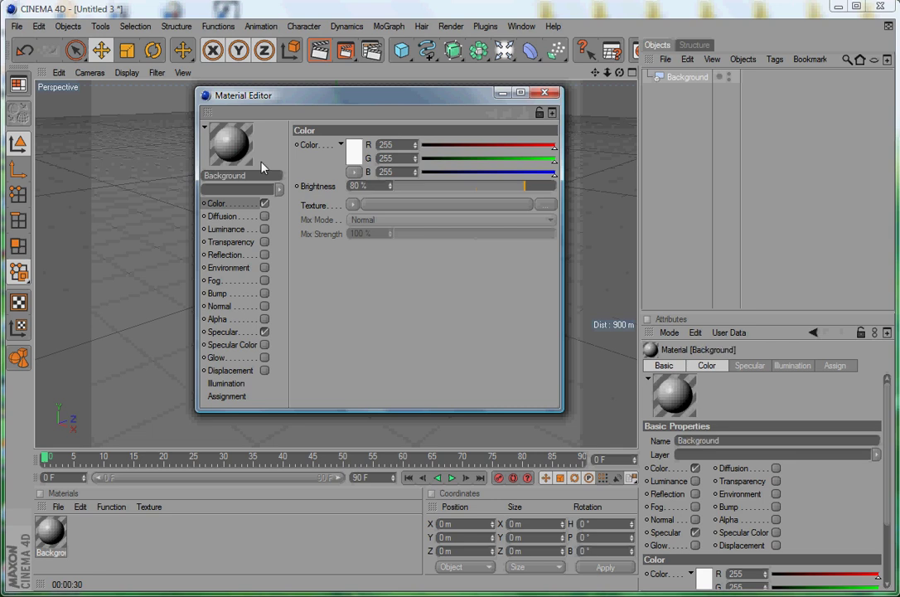
left_click(264, 331)
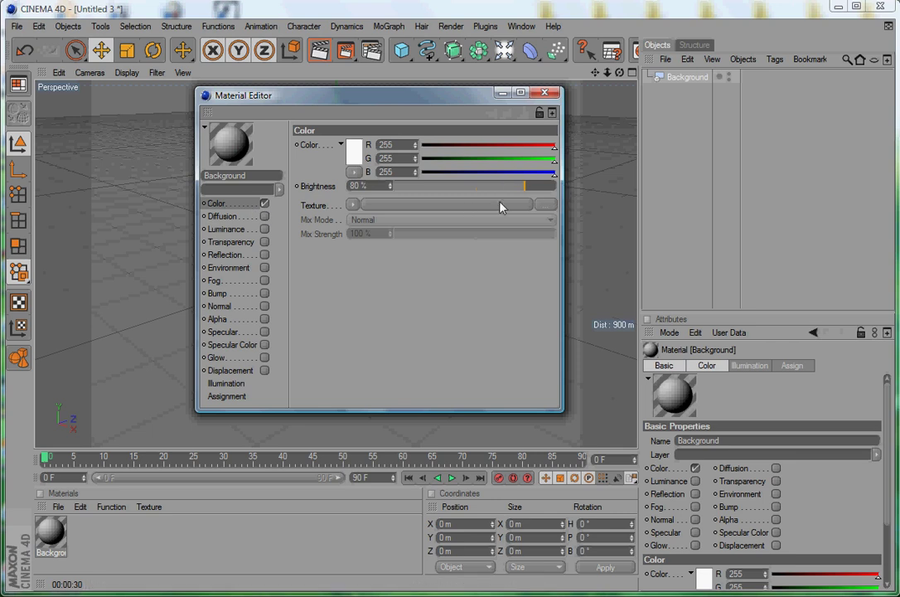
- Load beach_bg.jpg as the material's color texture, copying it to the document location, and apply the material to the Background object
left_click(547, 211)
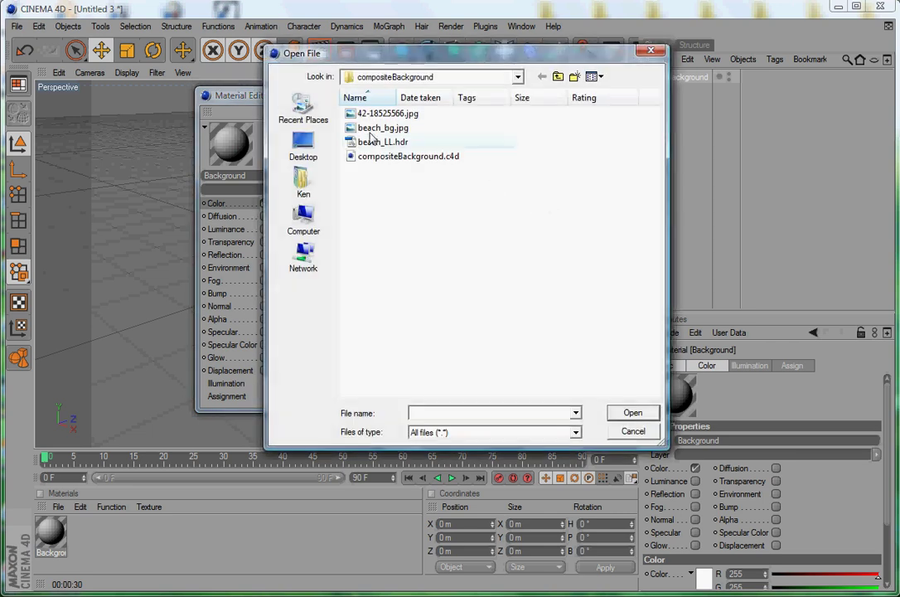
left_click(415, 128)
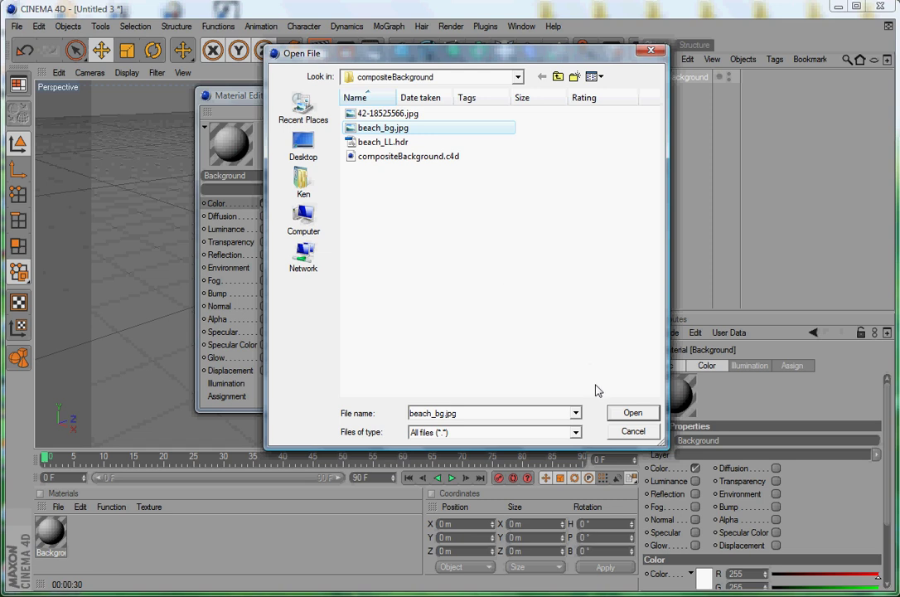
left_click(635, 413)
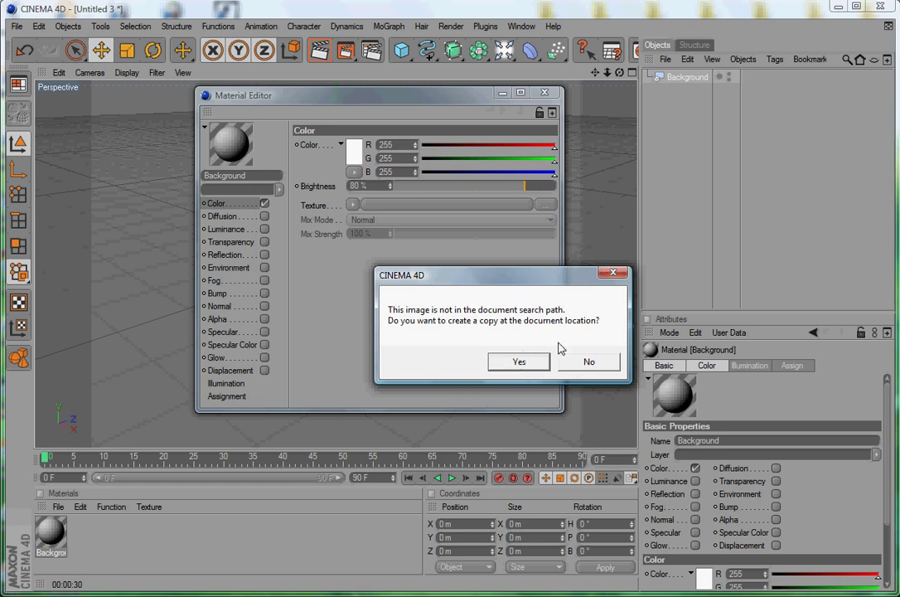
left_click(522, 361)
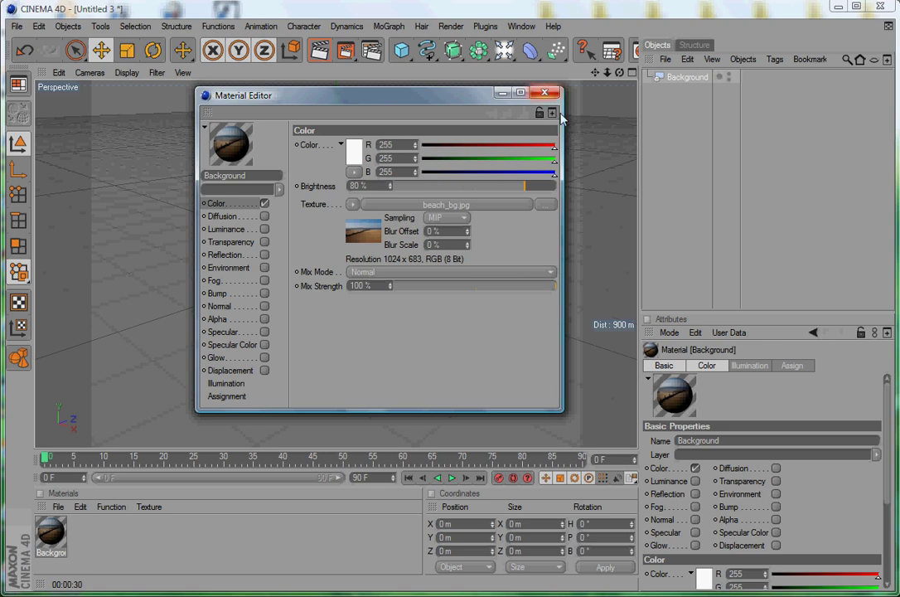
left_click(544, 92)
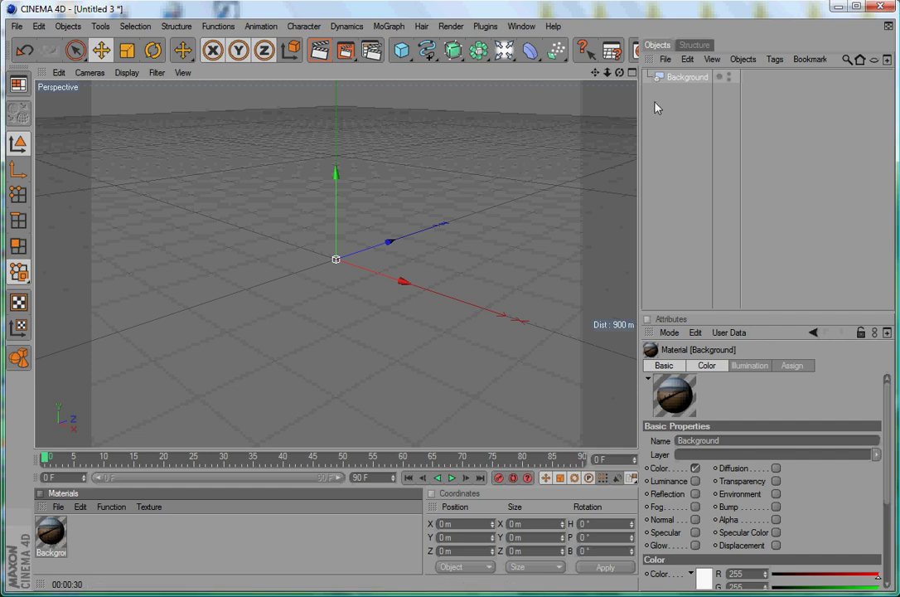
left_click_drag(686, 90, 687, 81)
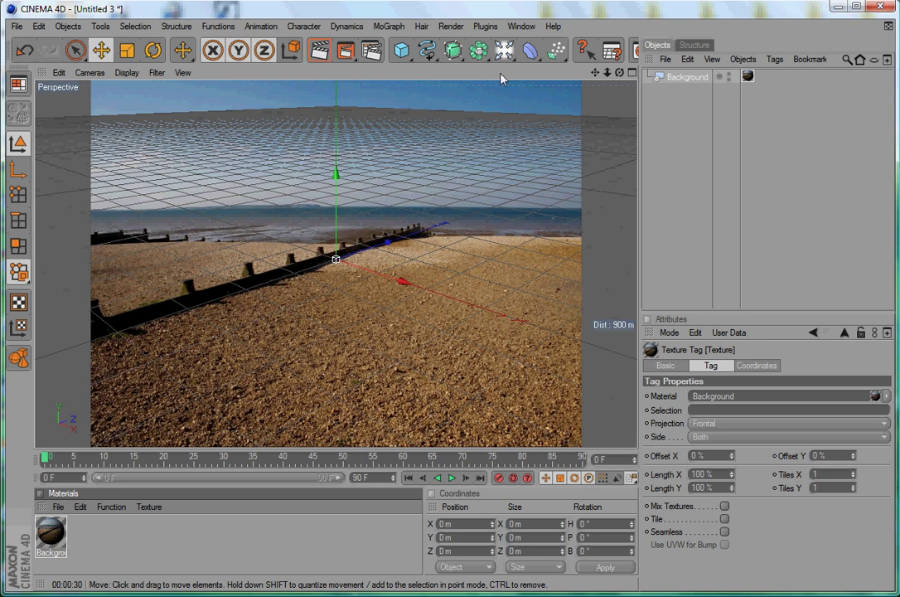
- Add a camera to the scene and make it the active camera of the perspective view
left_click(504, 49)
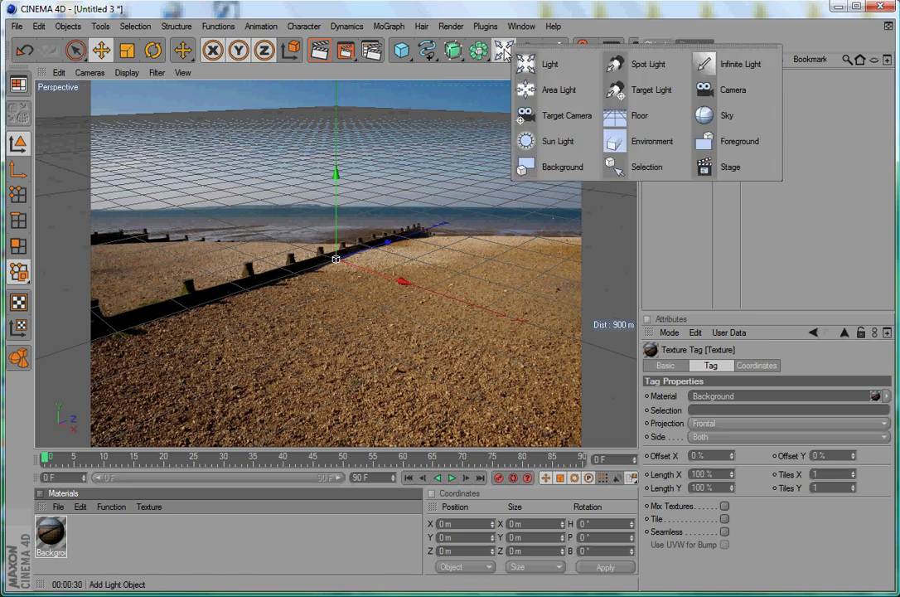
left_click(728, 95)
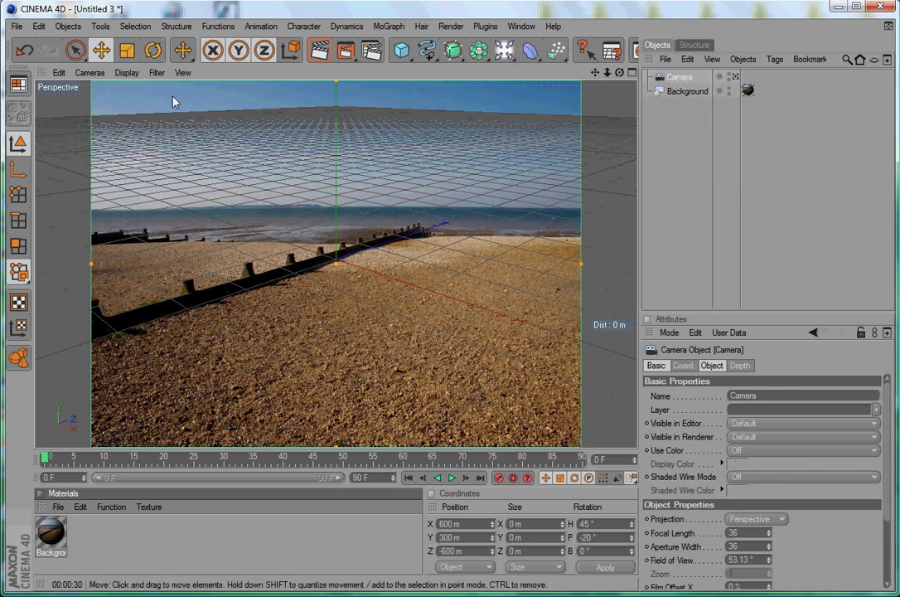
left_click(83, 72)
mouse_move(101, 96)
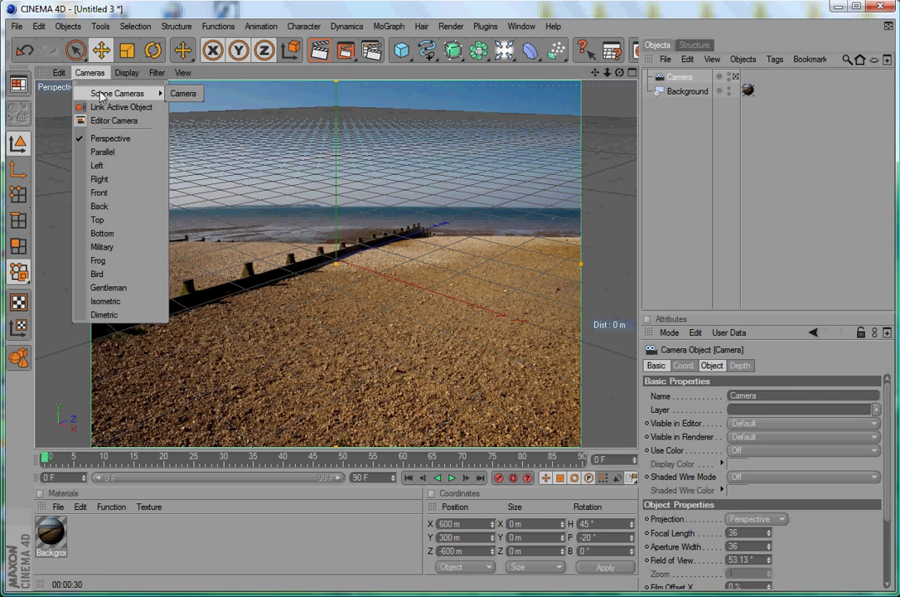
left_click(182, 94)
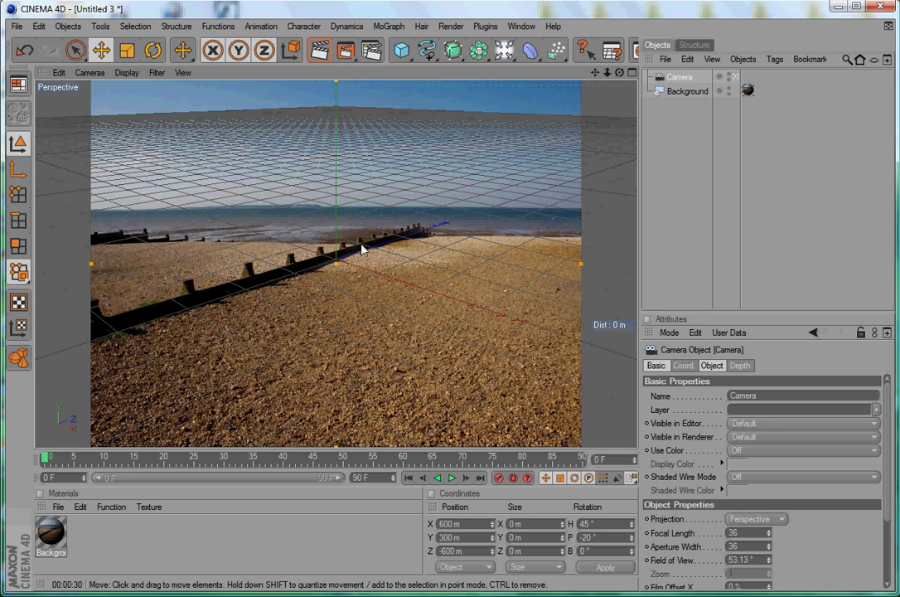
- Add a reference cube and adjust the camera to match the beach photo's perspective, at about 28.6° heading and -8.5° pitch
left_click_drag(378, 237, 398, 243, "alt")
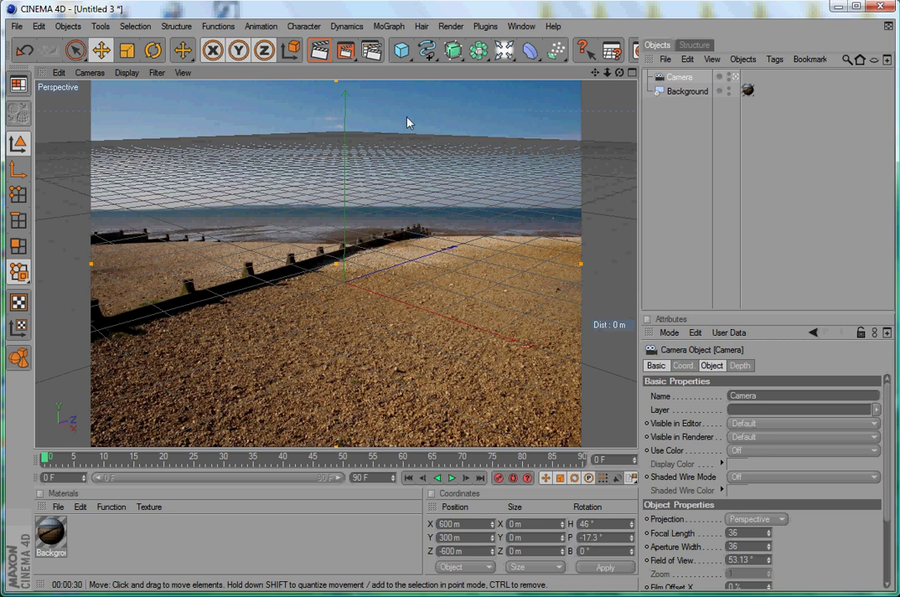
left_click(402, 52)
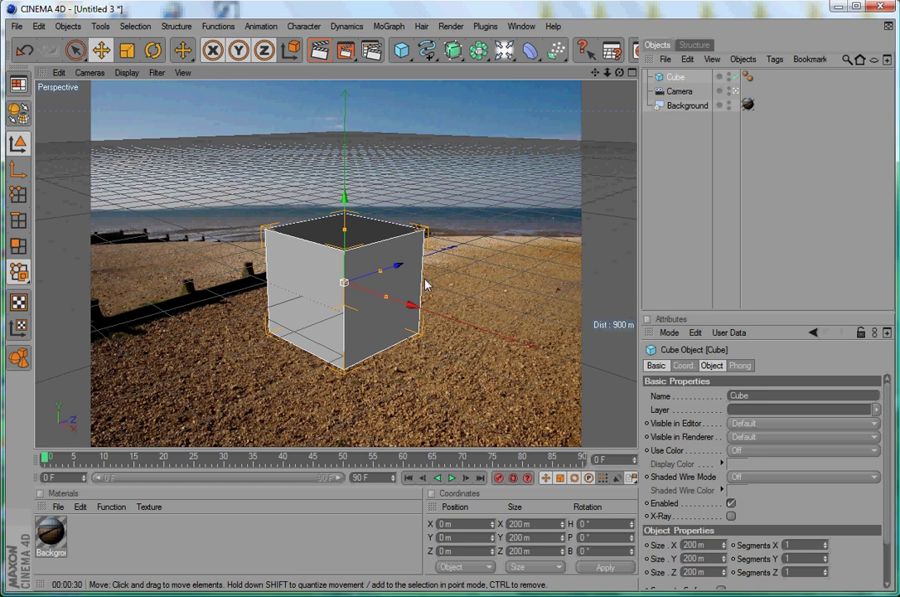
left_click_drag(426, 285, 501, 315, "alt")
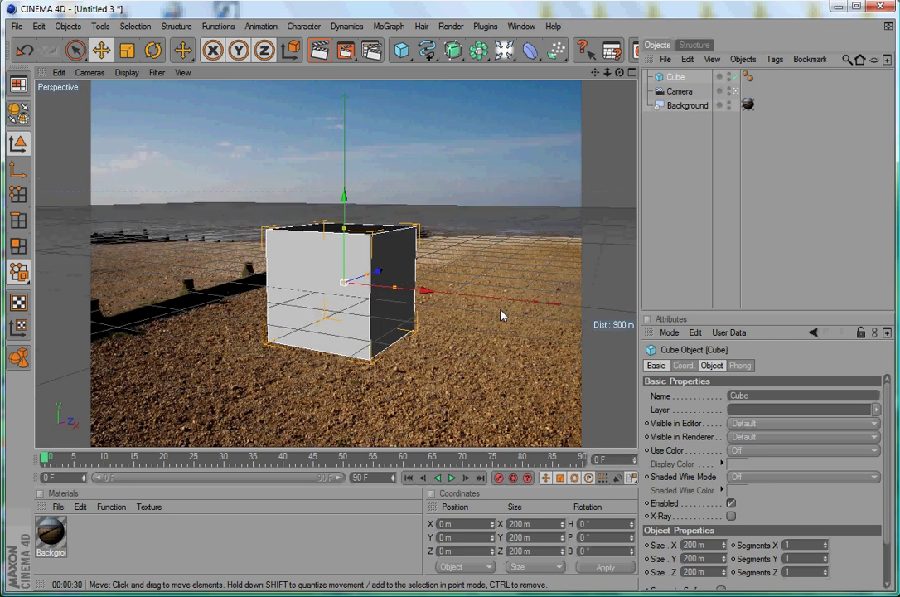
scroll(419, 282, "down", 2)
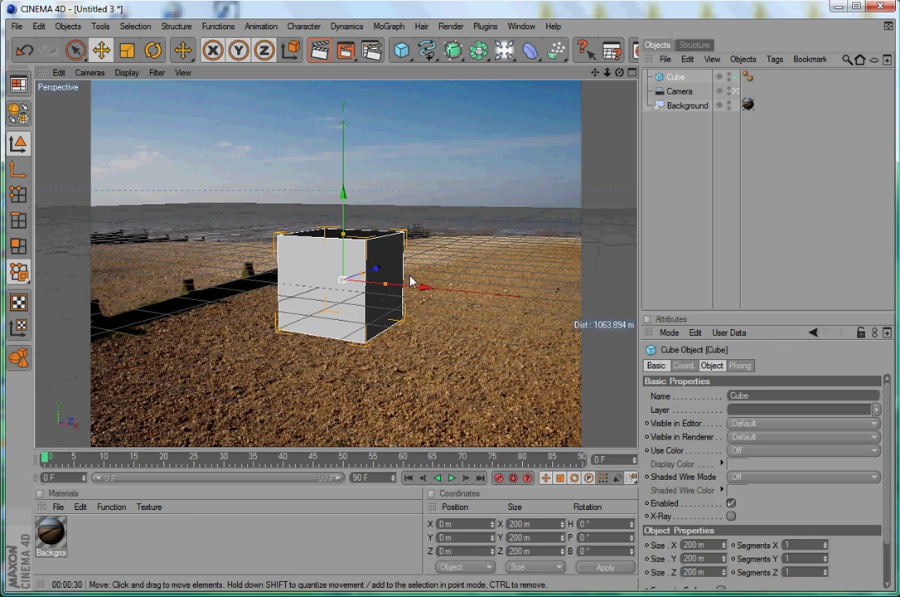
left_click_drag(338, 288, 501, 315, "alt")
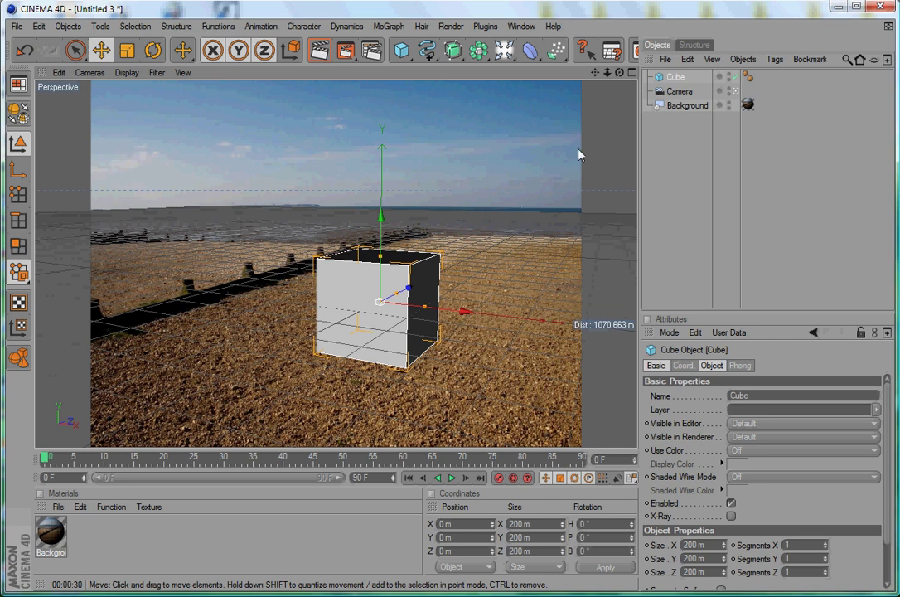
- Add a Protection tag to the camera to lock its view
left_click(679, 91)
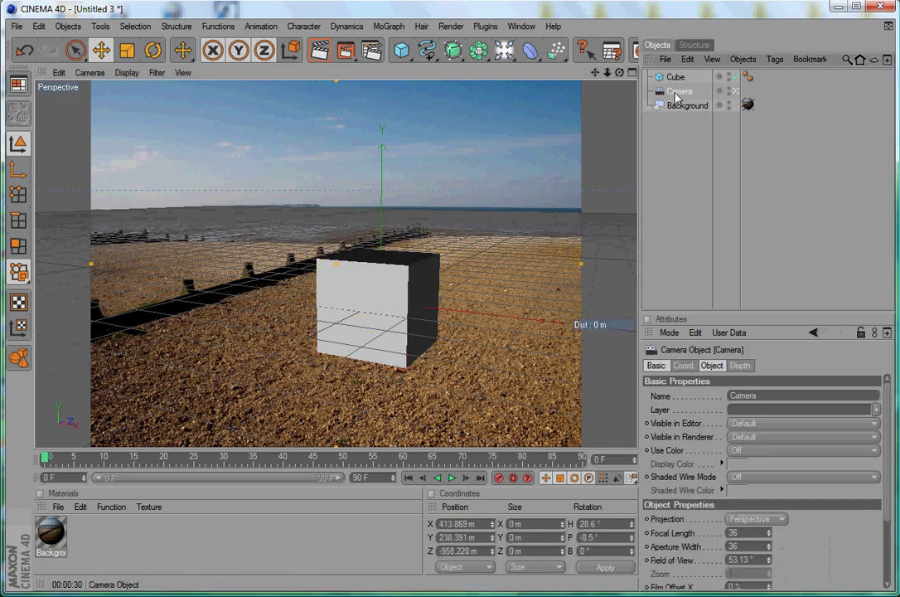
right_click(678, 95)
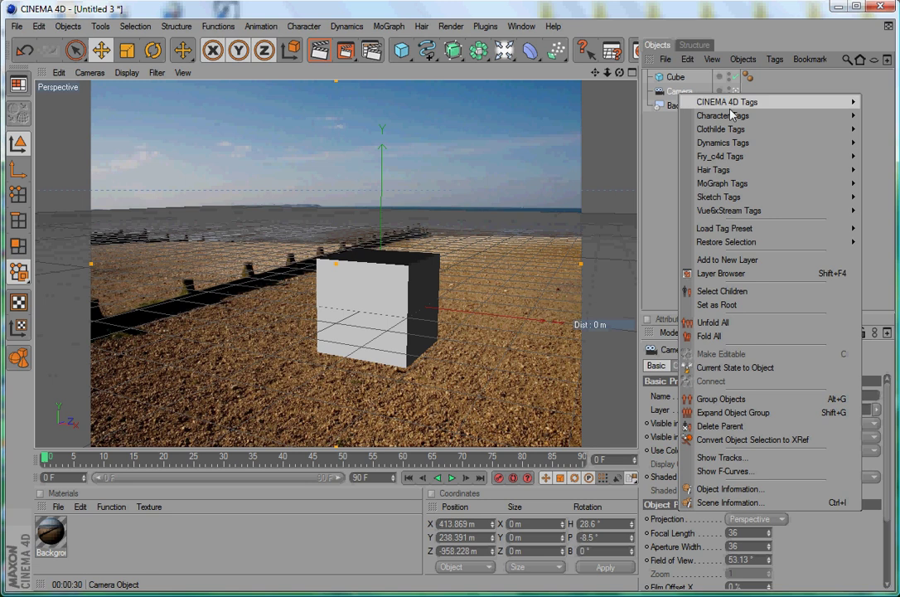
mouse_move(730, 106)
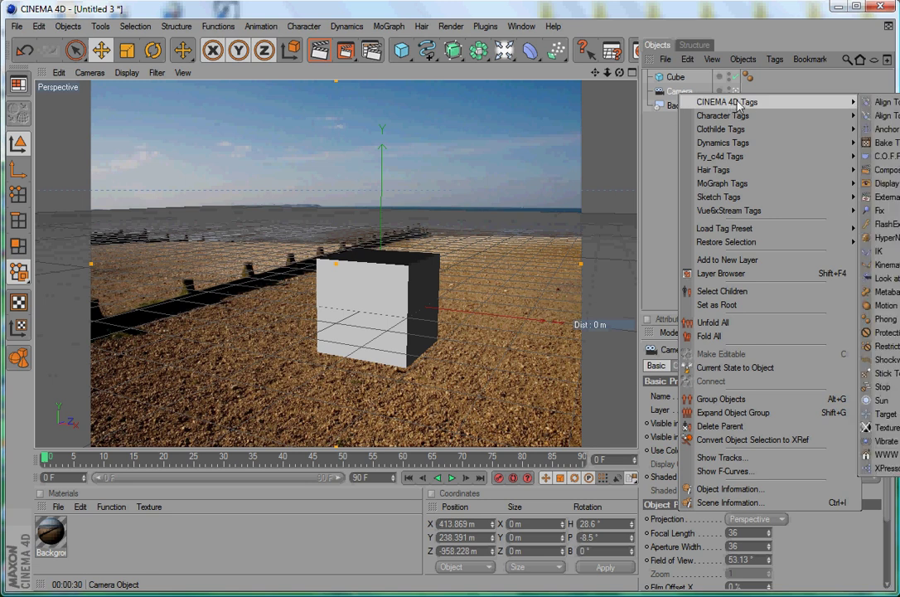
mouse_move(821, 102)
left_click(883, 335)
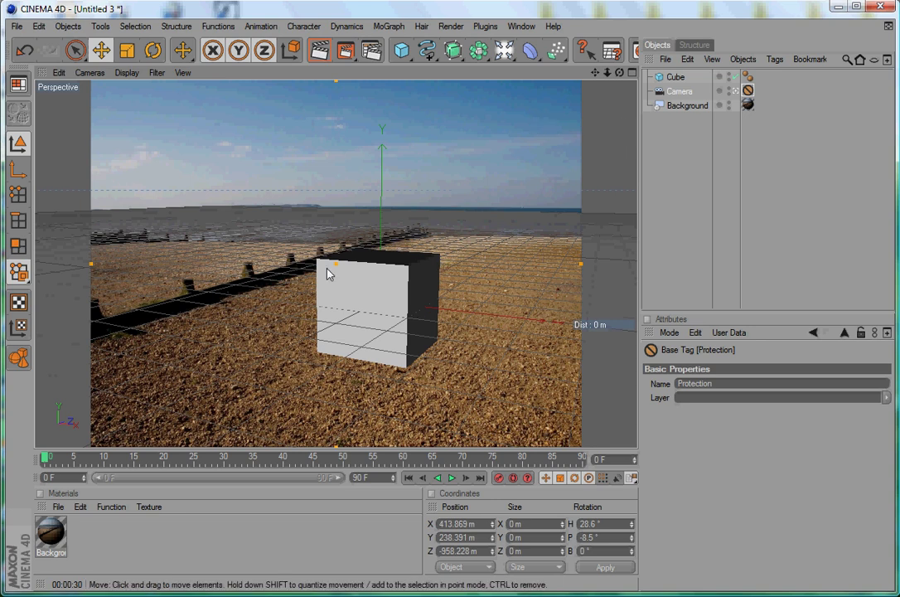
- Delete the reference cube and add a torus at the scene origin, undoing the trial move
left_click(676, 77)
key("Delete")
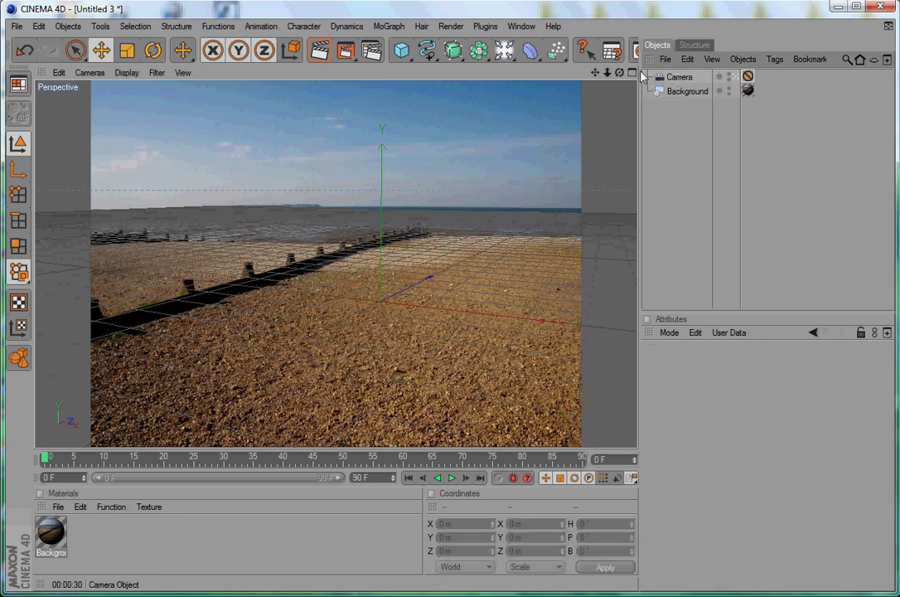
left_click_drag(401, 50, 674, 115)
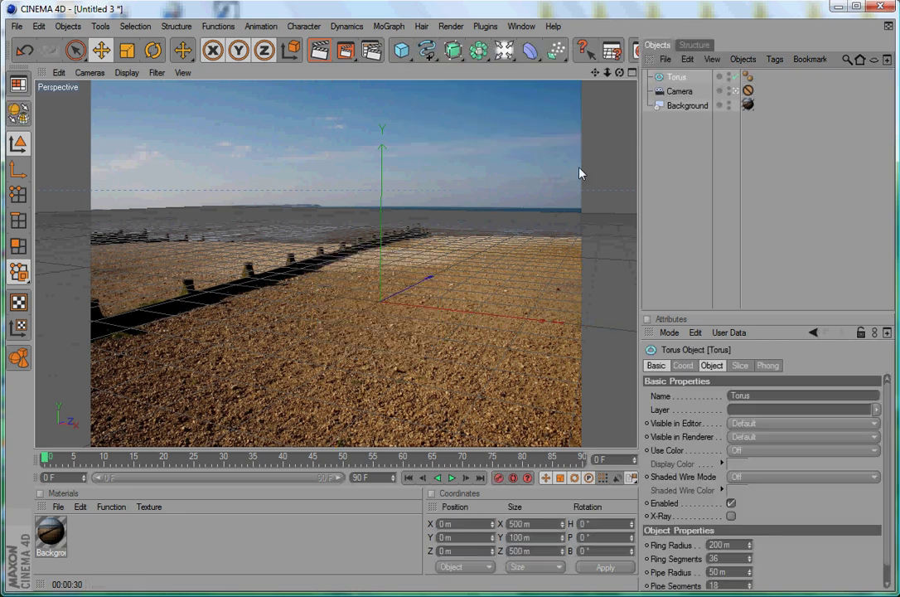
left_click_drag(387, 213, 398, 241)
key("ctrl+z")
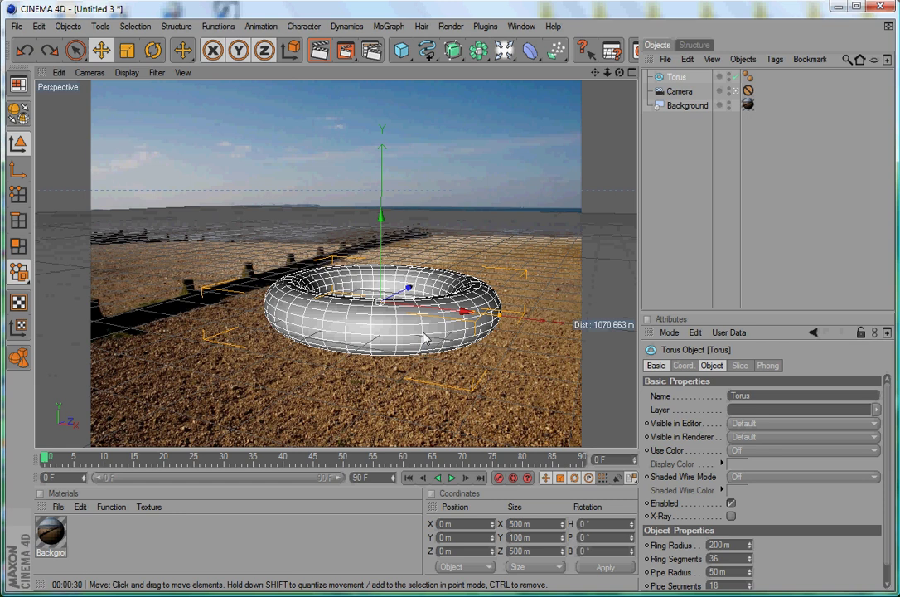
- Add a plane beneath the torus and enlarge it to about 618 m wide and 845 m high
left_click(402, 49)
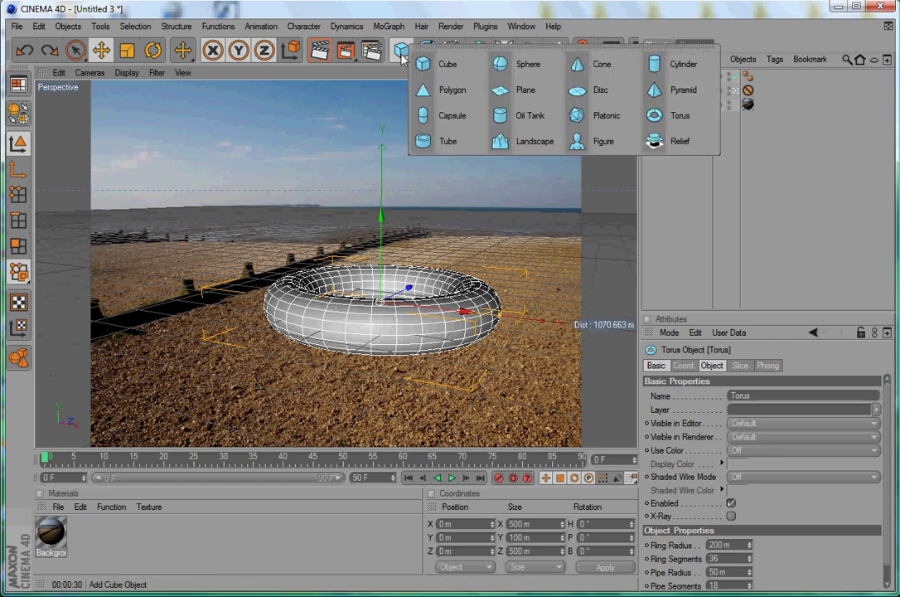
left_click(506, 93)
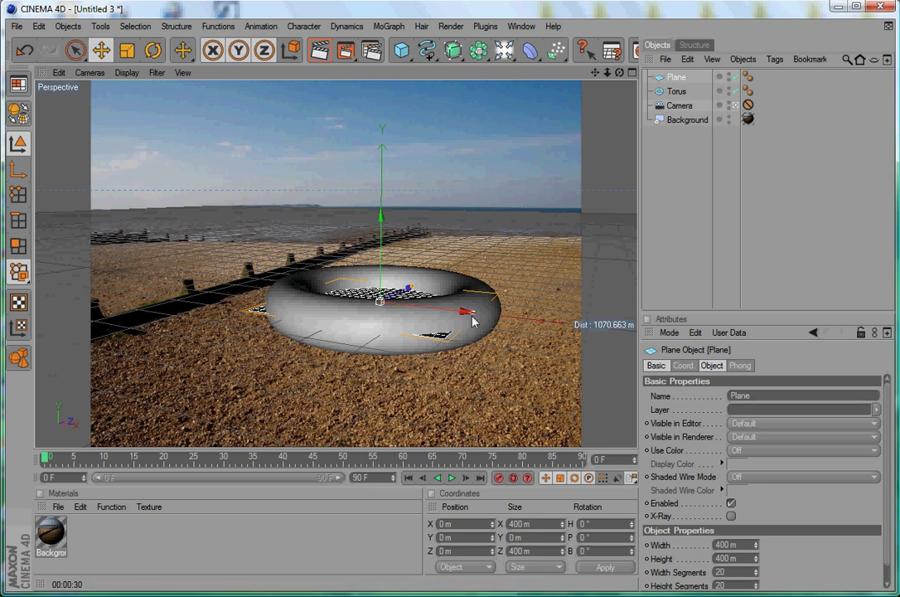
left_click_drag(475, 329, 460, 312)
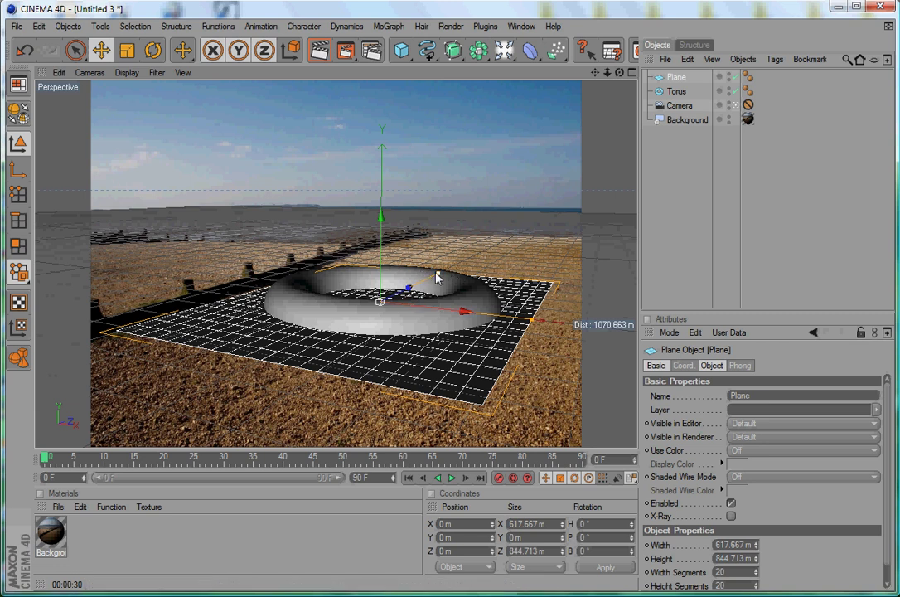
- Enlarge the plane to about 785 m wide and 996 m high, and raise the torus to about 43 m in Y
mouse_move(439, 273)
left_mouse_down()
mouse_move(518, 298)
mouse_move(432, 283)
left_mouse_up()
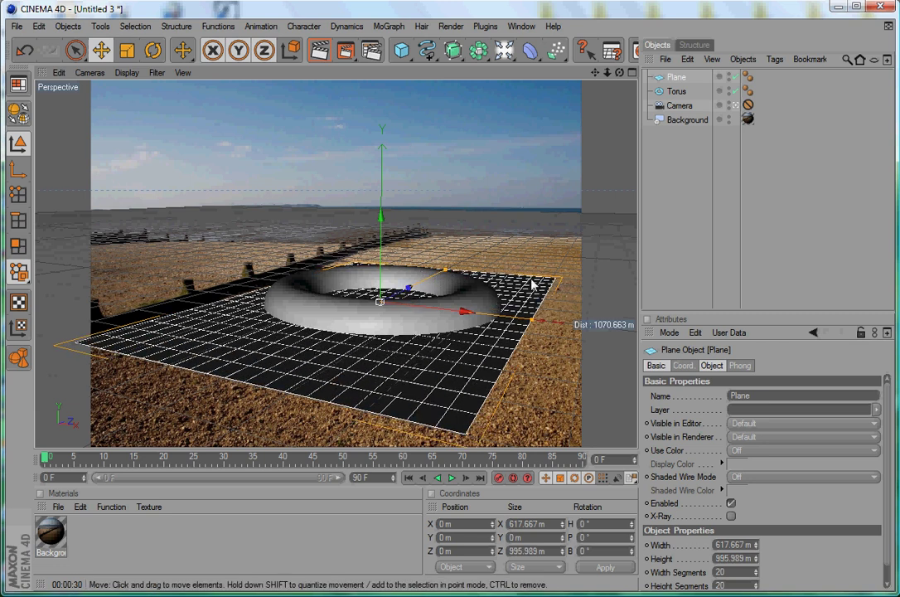
left_click_drag(531, 318, 505, 315)
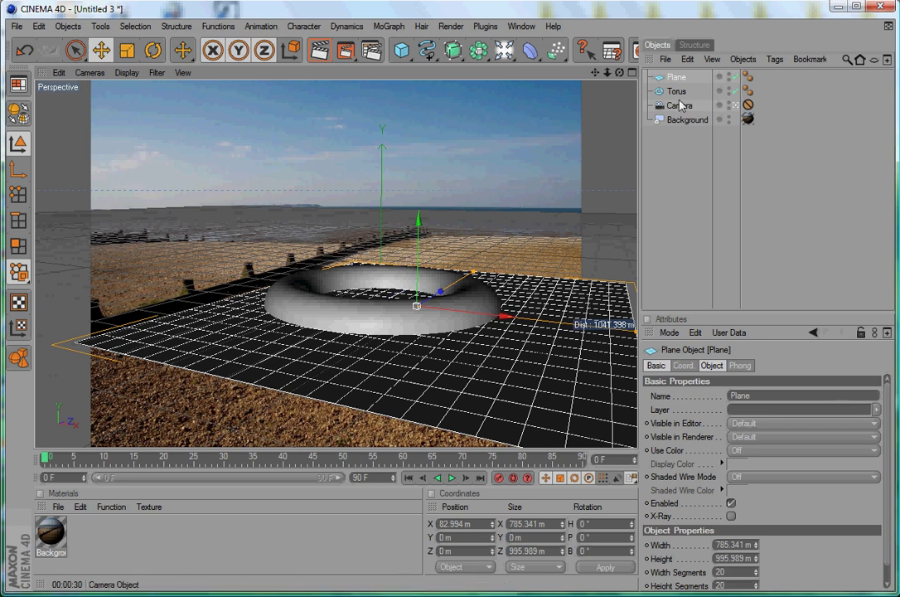
left_click(497, 311)
left_click_drag(369, 206, 501, 315)
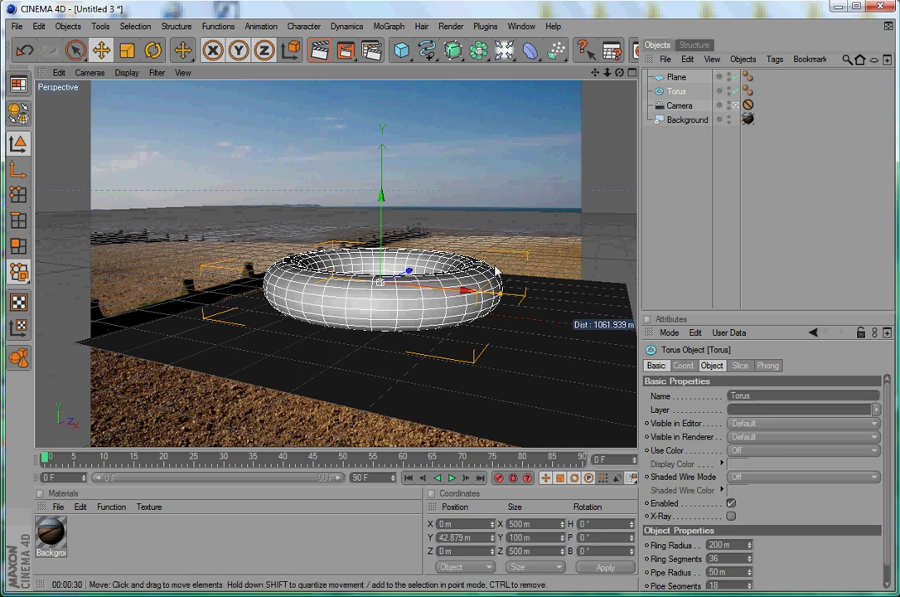
- Copy the background's frontal-projected texture tag onto the plane and render the view
left_click(749, 119)
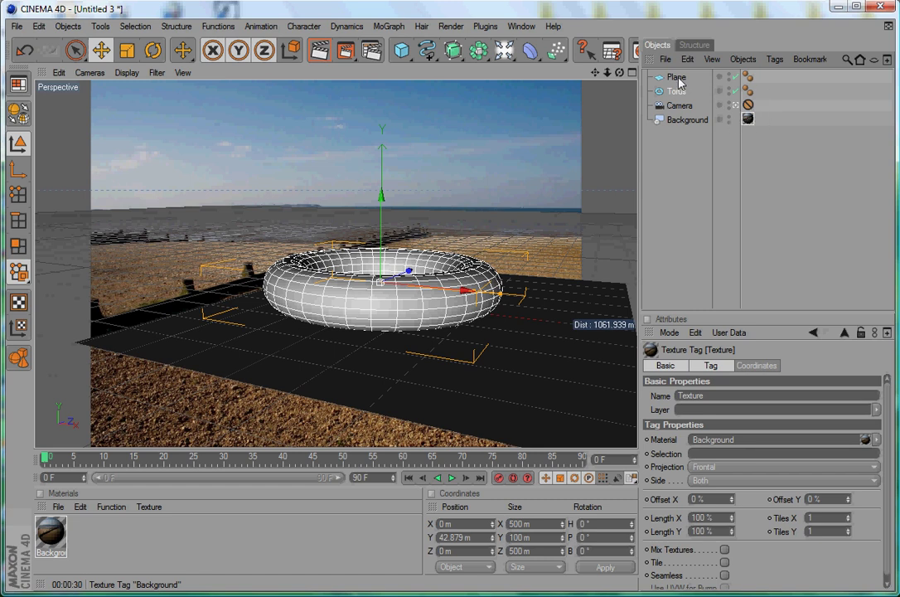
left_click_drag(679, 81, 681, 78, "ctrl")
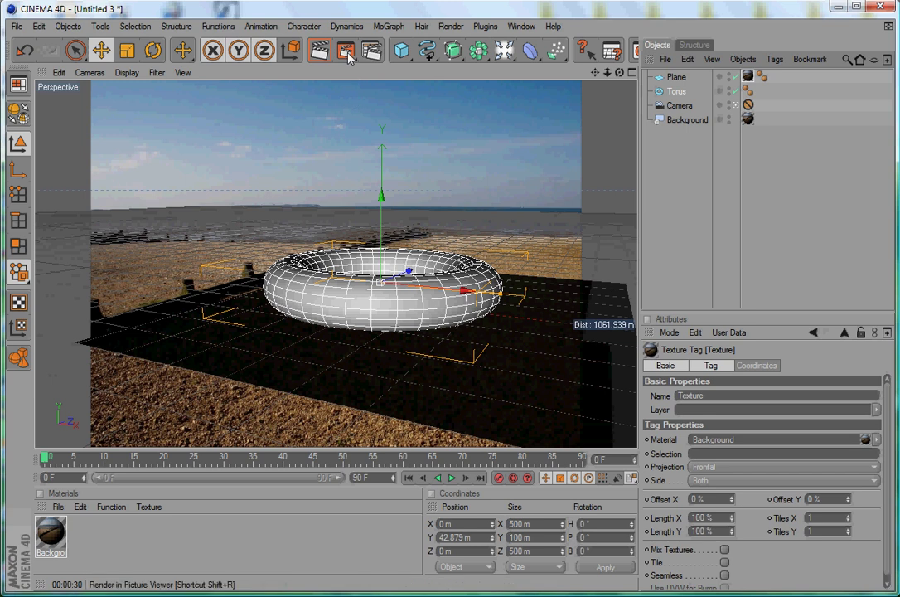
left_click(322, 53)
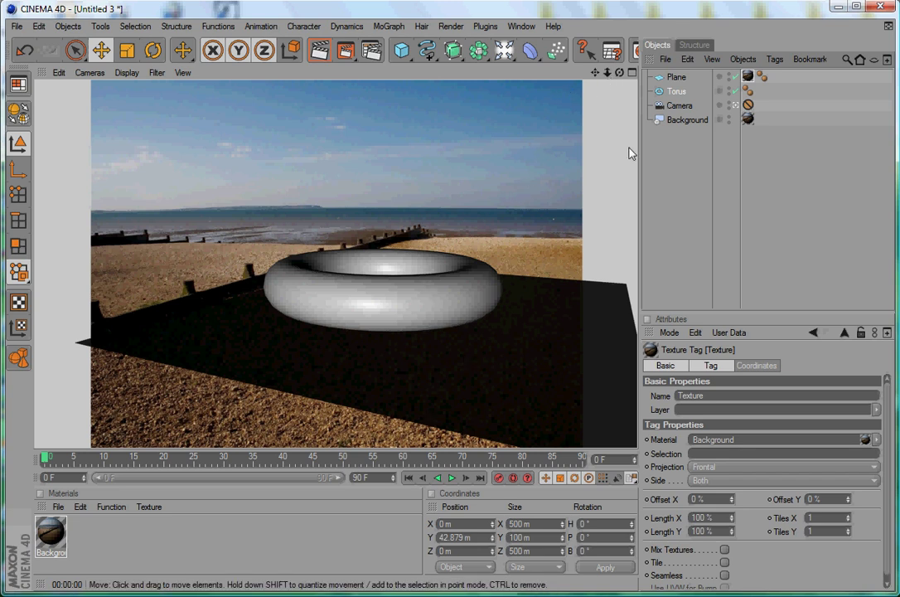
- Add a Compositing tag to the plane with Compositing Background enabled, and render the view
left_click(676, 77)
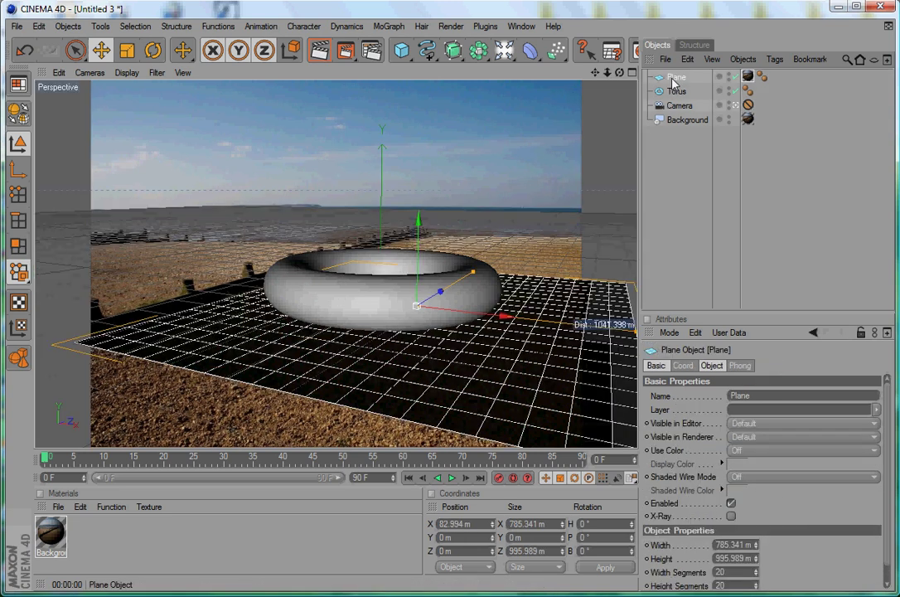
right_click(676, 80)
mouse_move(699, 85)
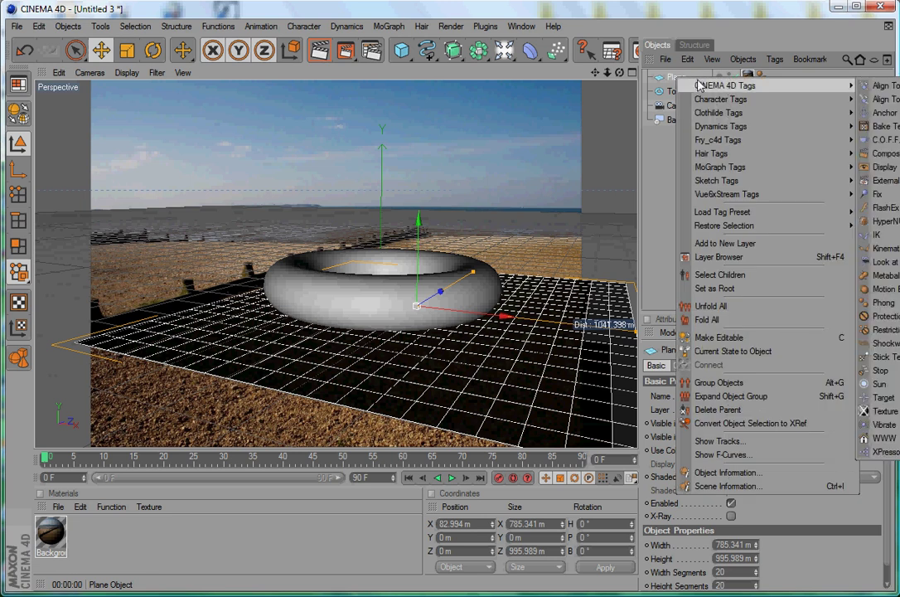
left_click(879, 156)
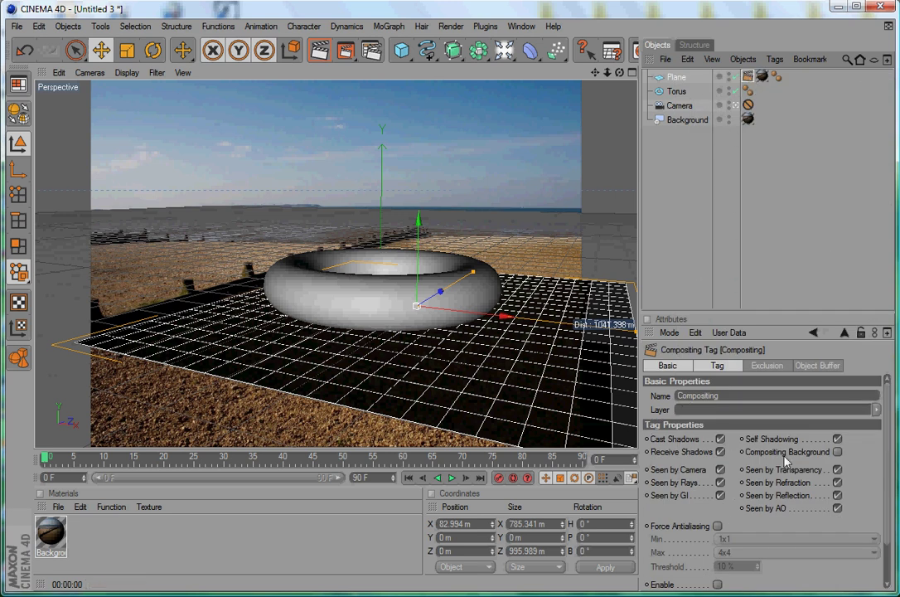
left_click(837, 453)
left_click(836, 453)
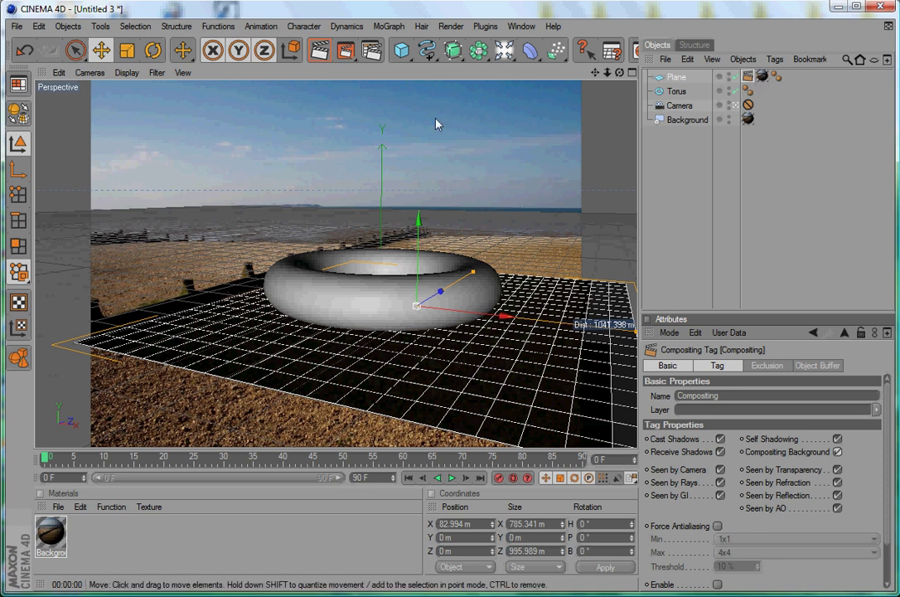
left_click(322, 56)
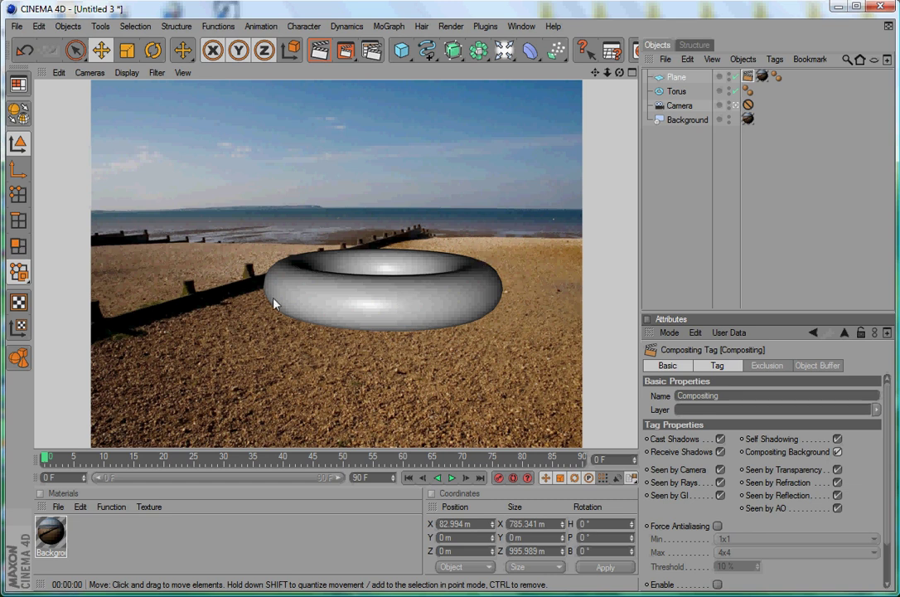
- Add a Sky object to the scene
left_click(401, 50)
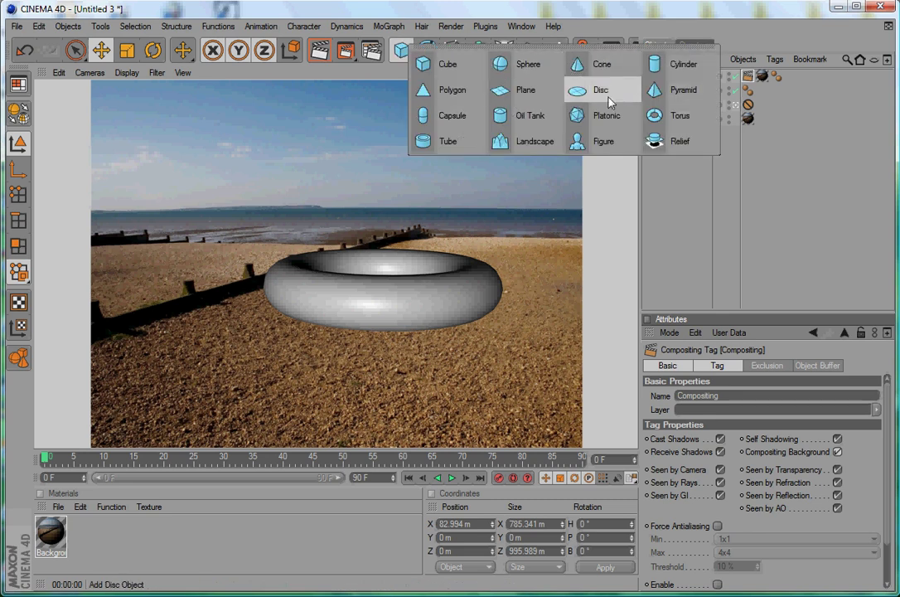
left_click(503, 50)
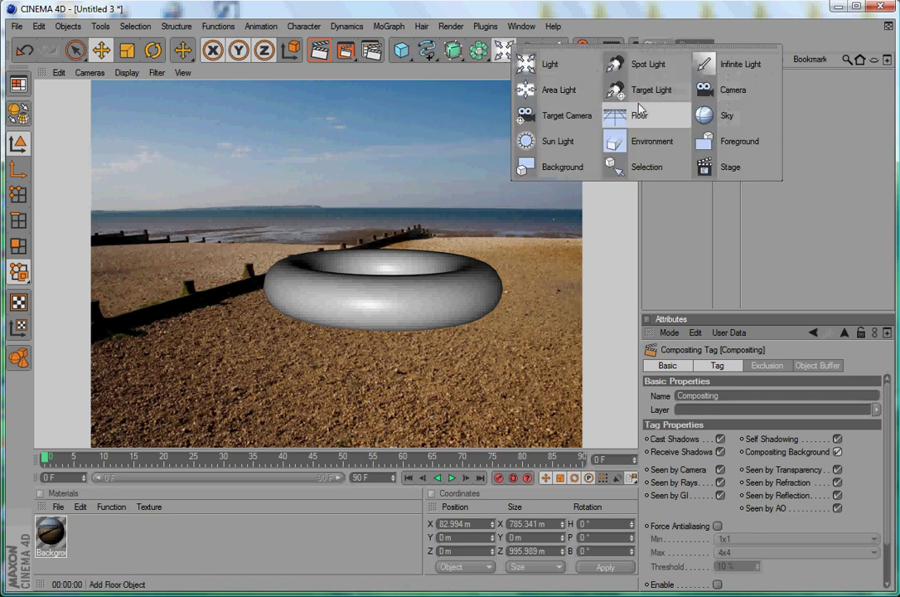
left_click(709, 116)
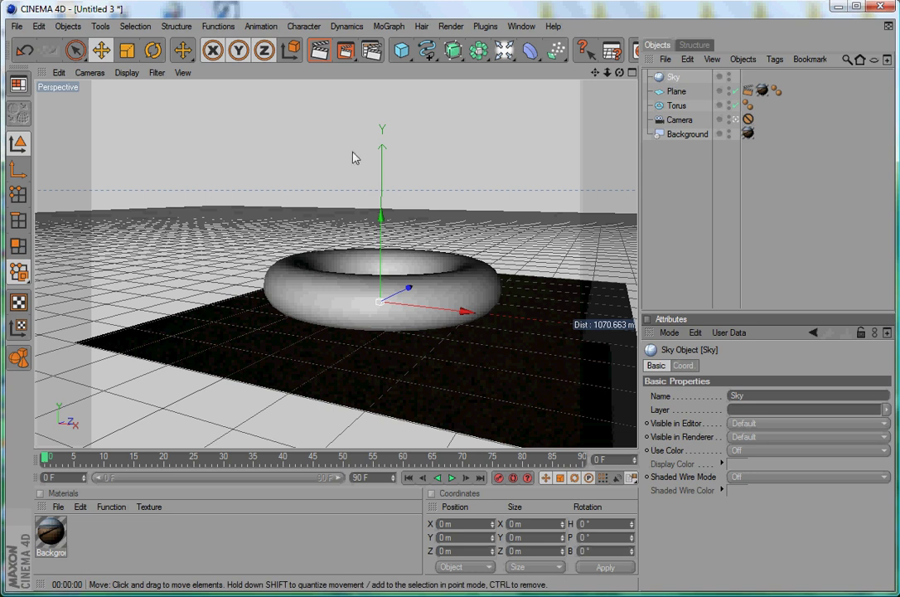
- Create a new material named Sky with Color and Specular disabled and Luminance enabled
left_click(58, 507)
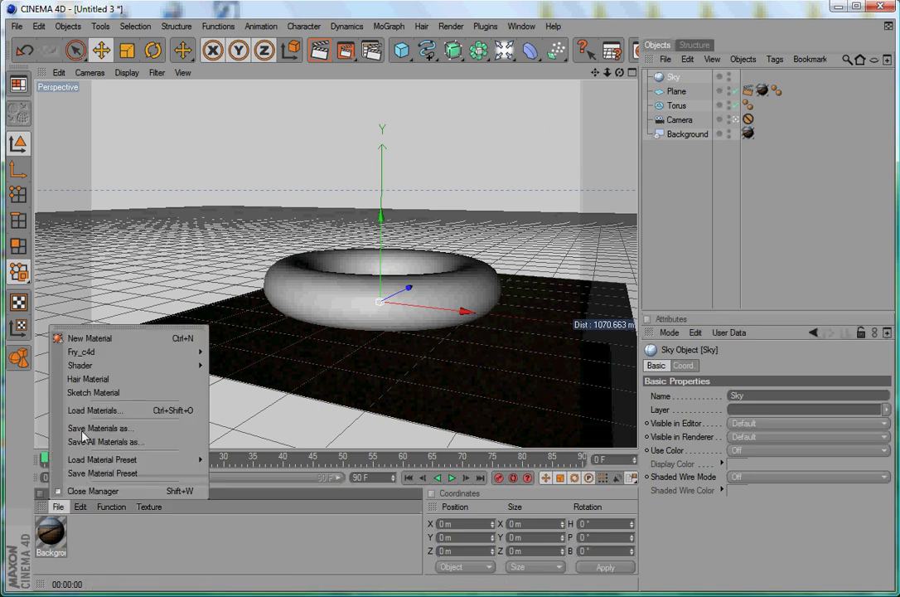
left_click(90, 338)
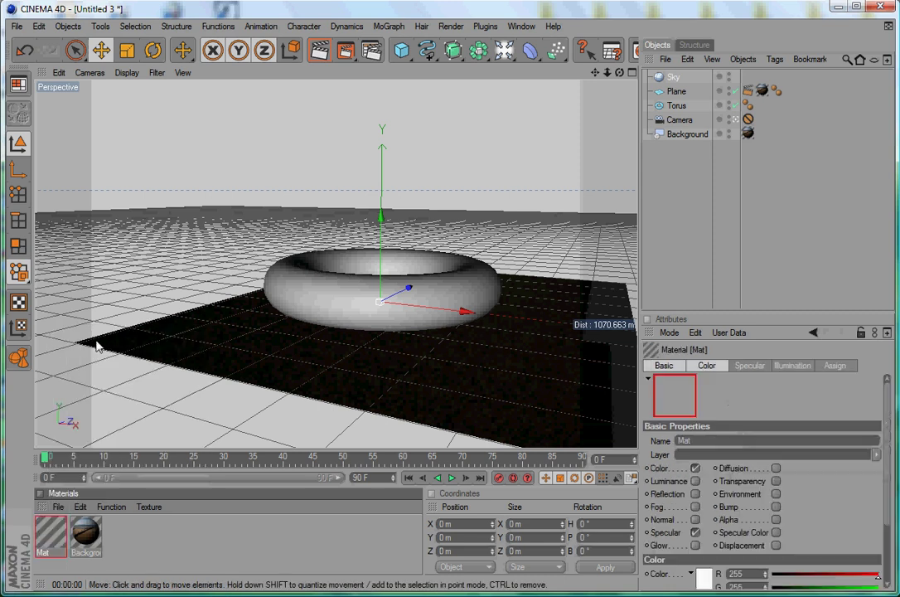
double_click(50, 533)
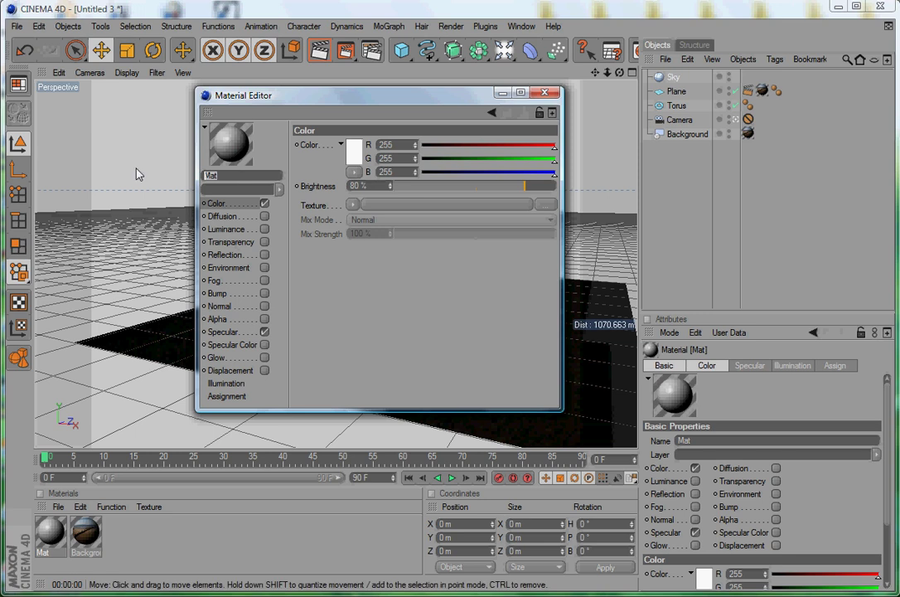
type("Sky")
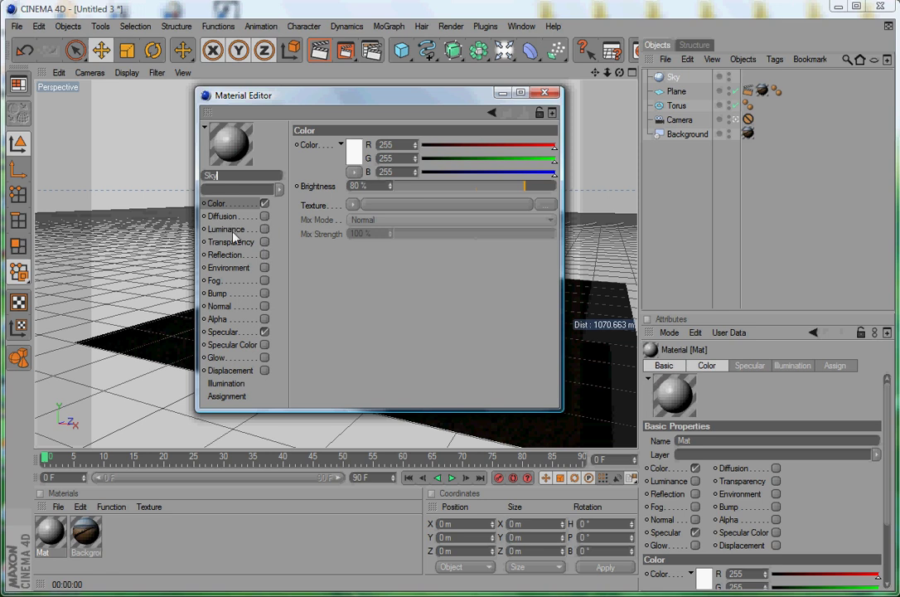
left_click(265, 203)
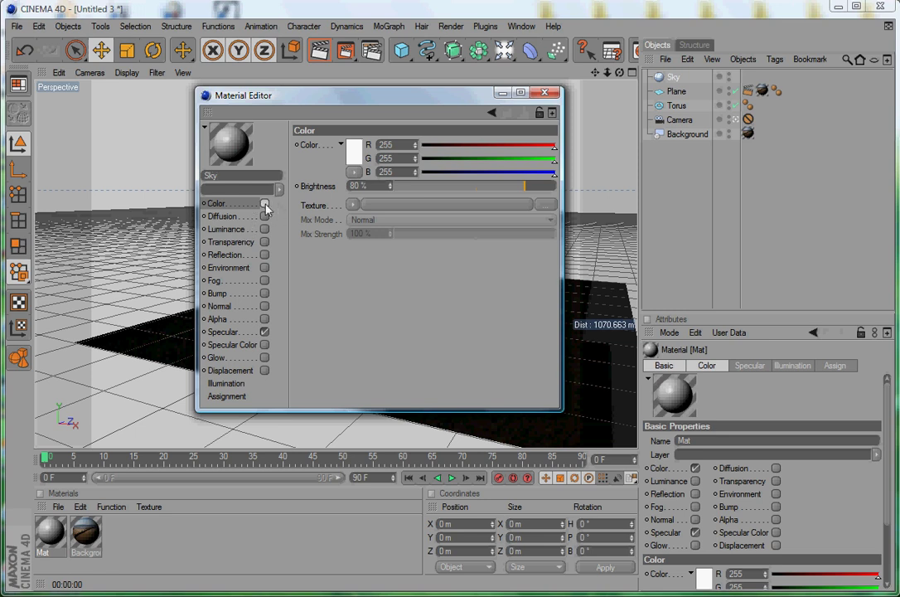
left_click(265, 332)
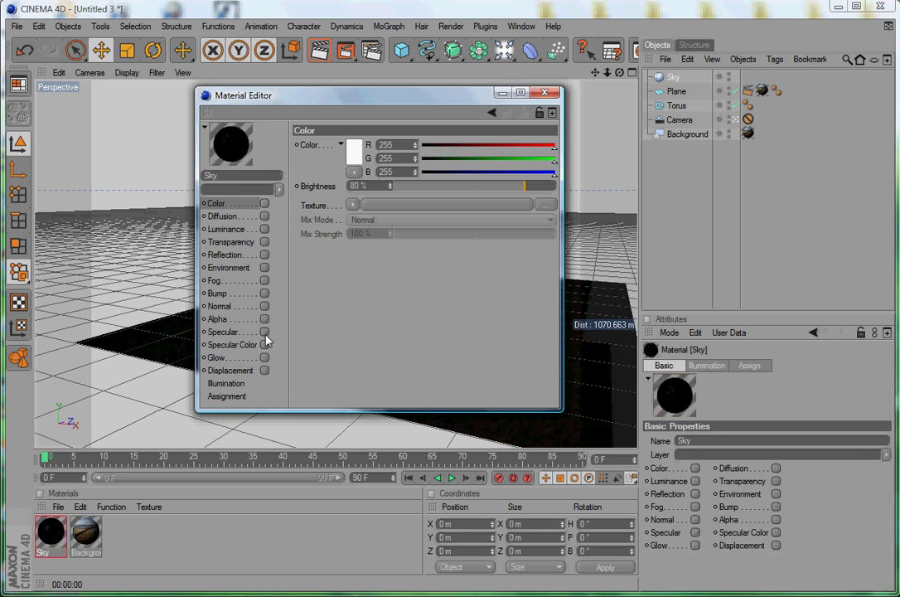
left_click(265, 228)
left_click(236, 229)
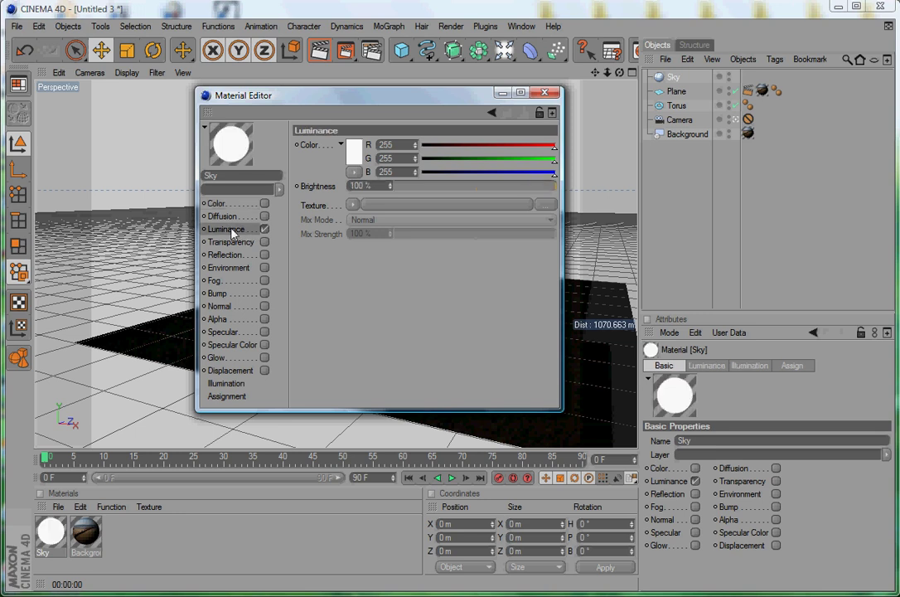
- Load beach_LL.hdr as the Sky material's Luminance texture, copying it to the document location, and apply the material to the Sky object
left_click(547, 205)
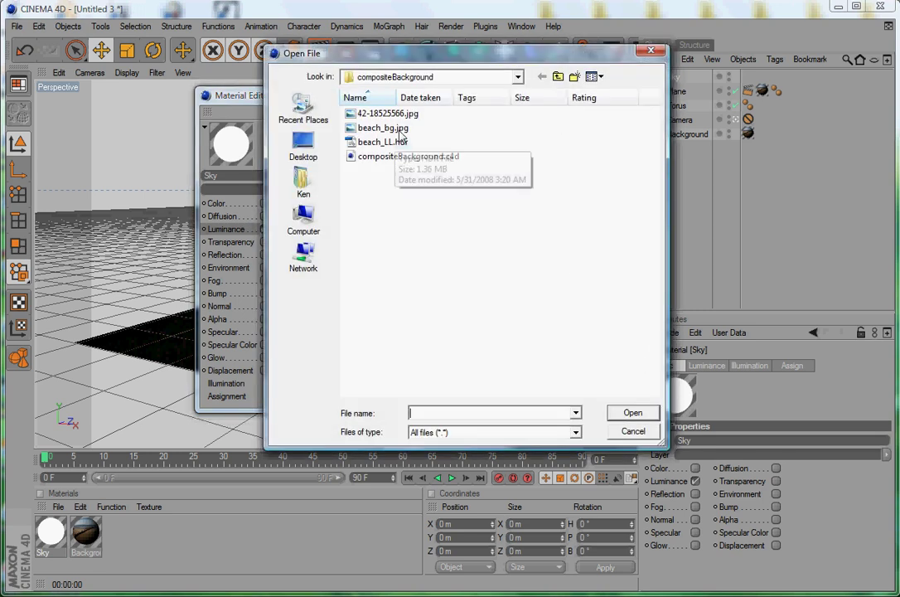
left_click(404, 143)
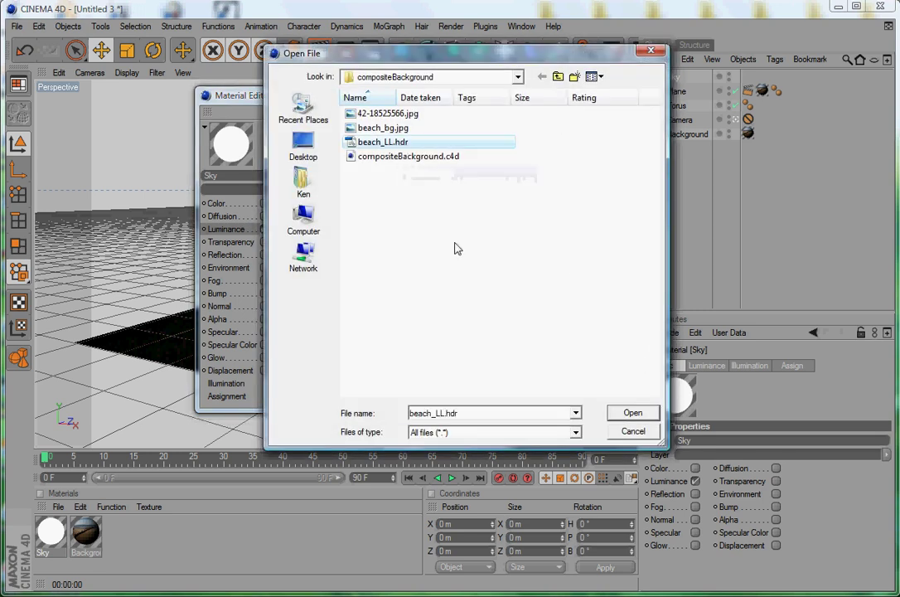
left_click(633, 412)
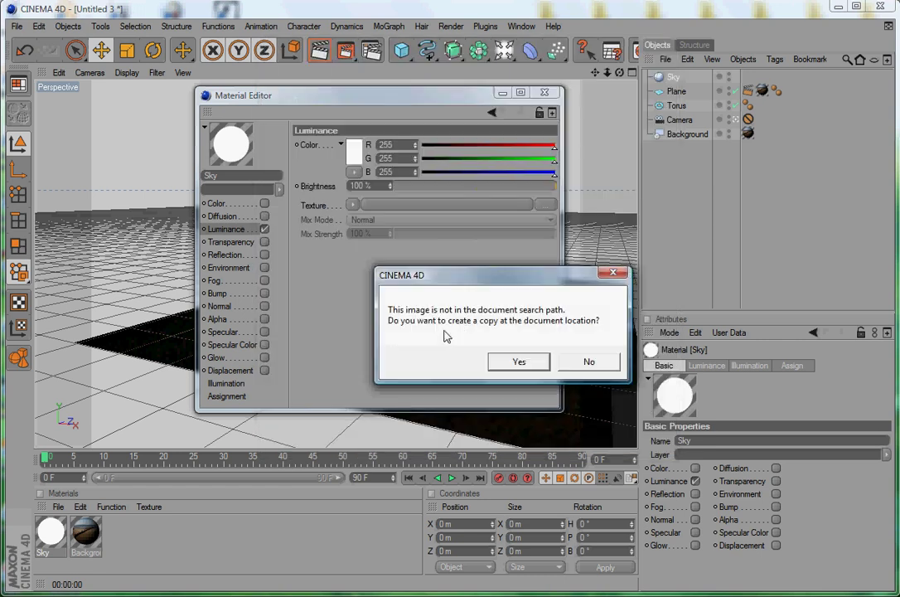
left_click(518, 360)
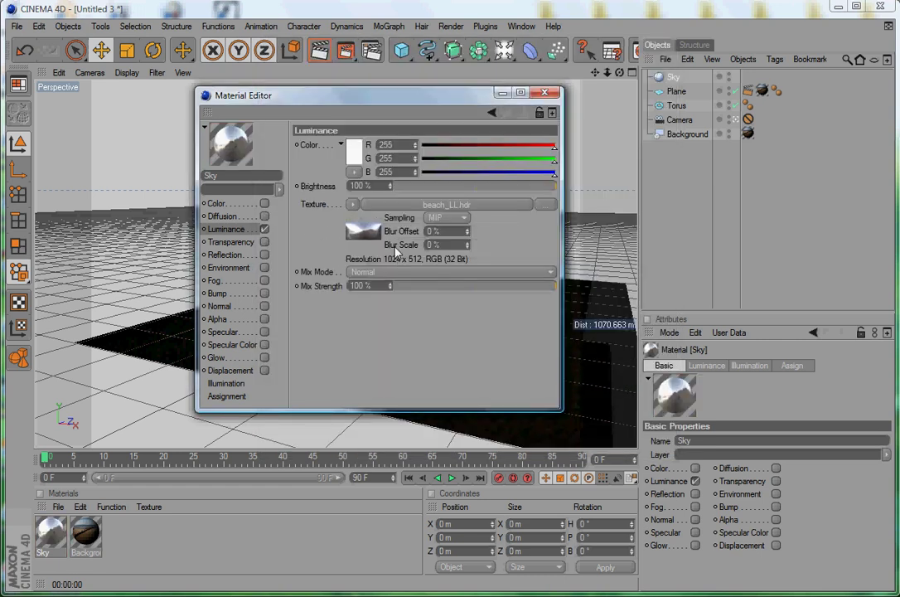
left_click(545, 93)
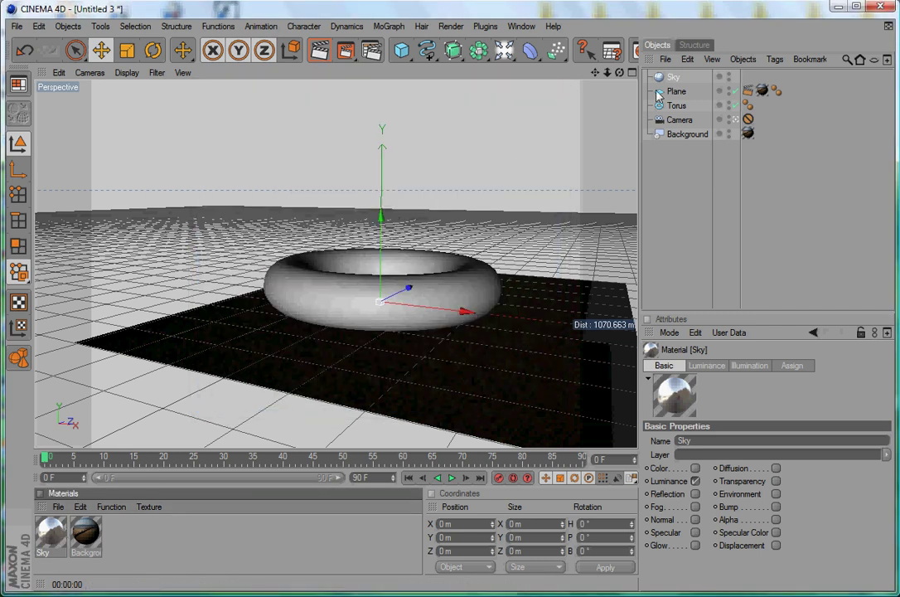
left_click_drag(673, 79, 673, 77)
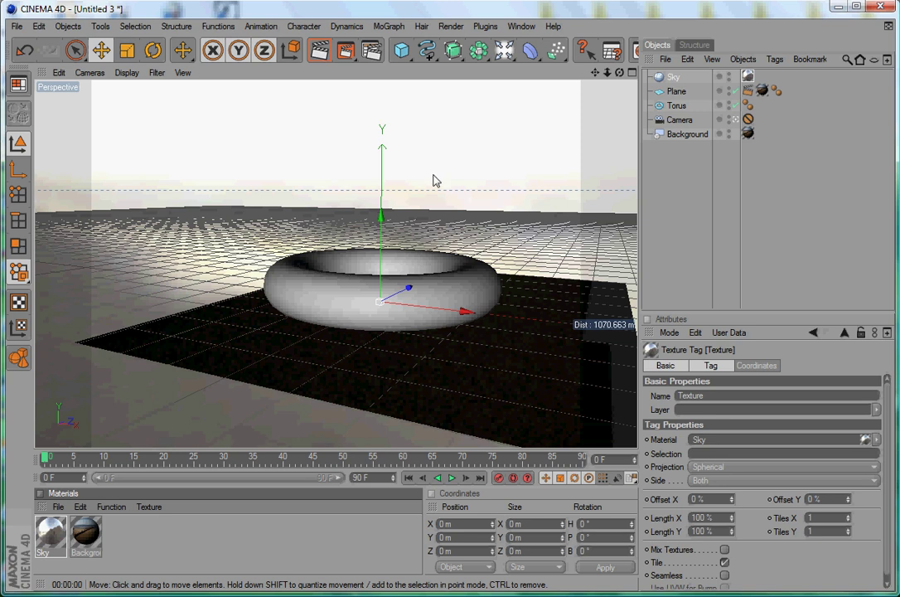
- Examine the Auto Light setting among the render options
left_click(371, 52)
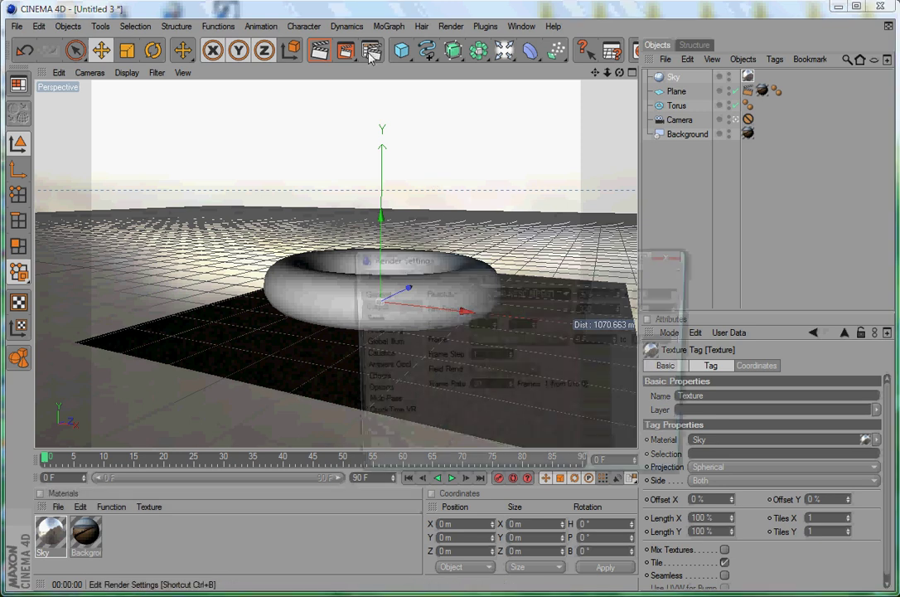
left_click(372, 390)
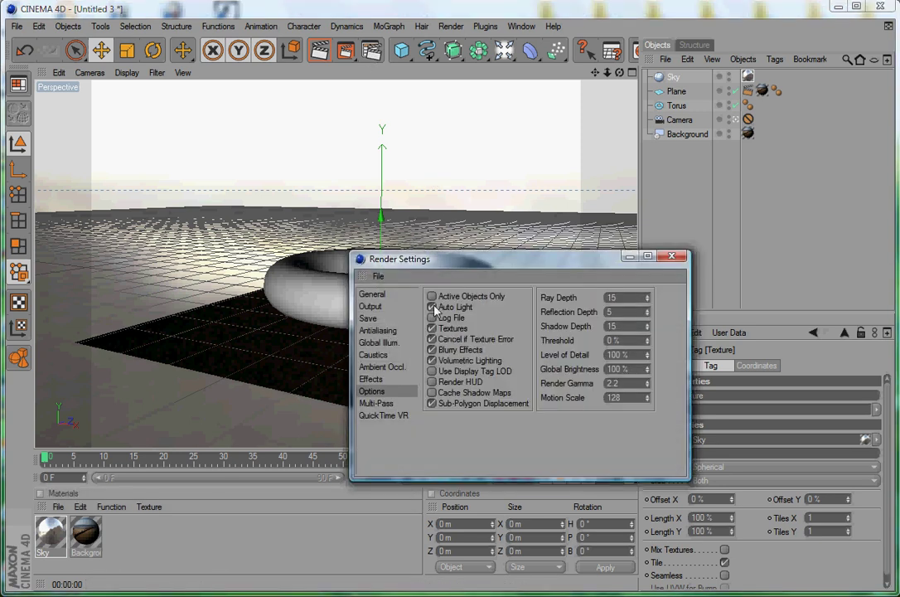
left_click(671, 257)
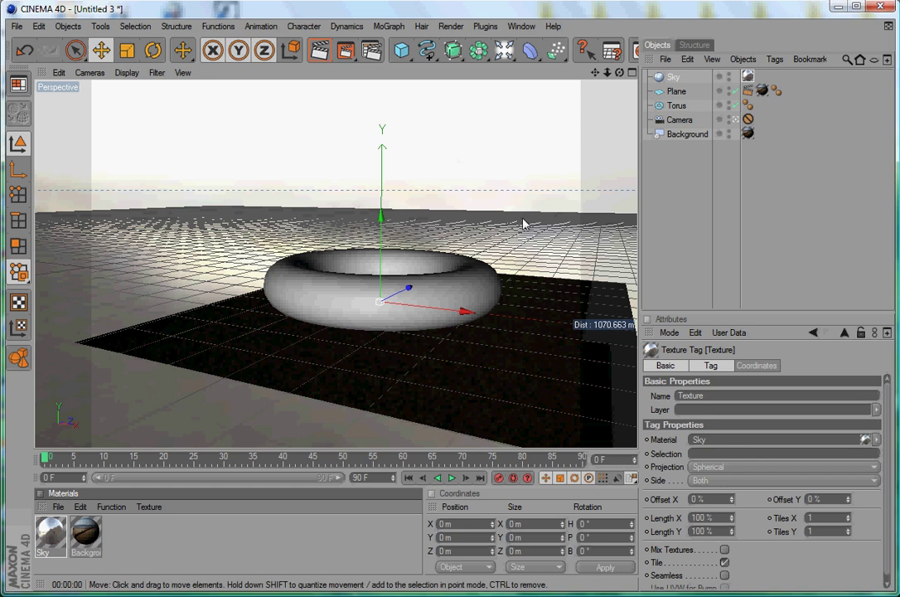
- Add a Compositing tag to the Sky object and disable Cast Shadows, Receive Shadows and Seen by Camera
right_click(672, 80)
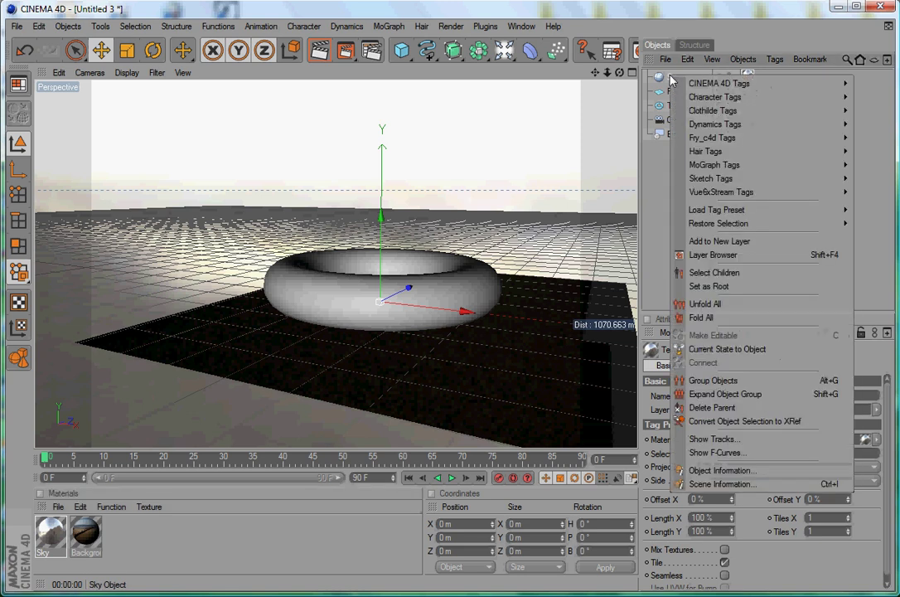
mouse_move(730, 86)
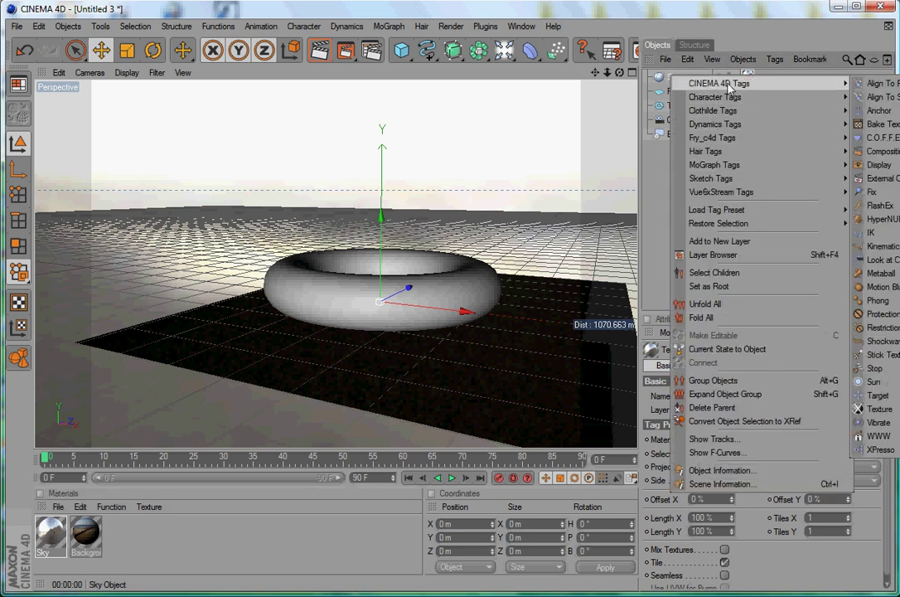
left_click(881, 151)
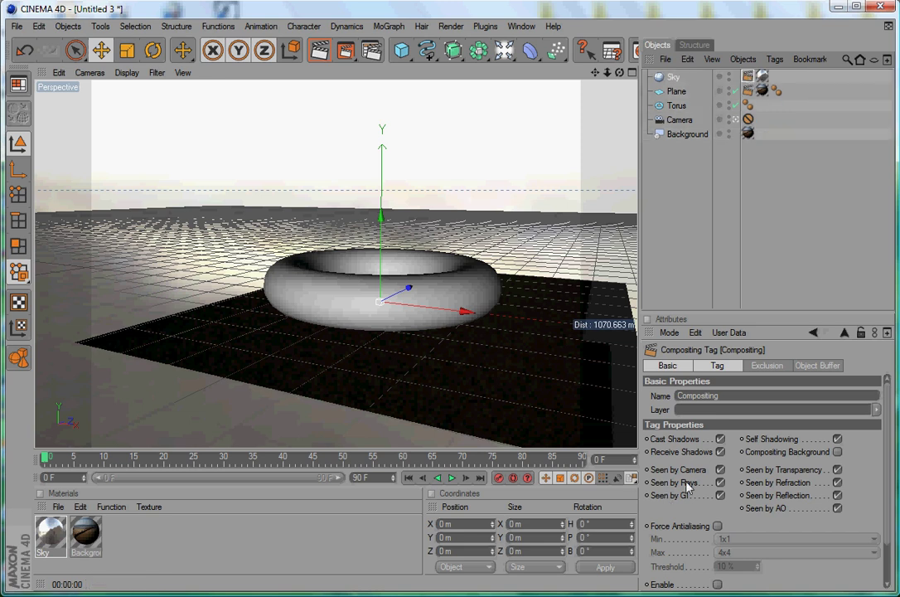
left_click(721, 439)
left_click(721, 452)
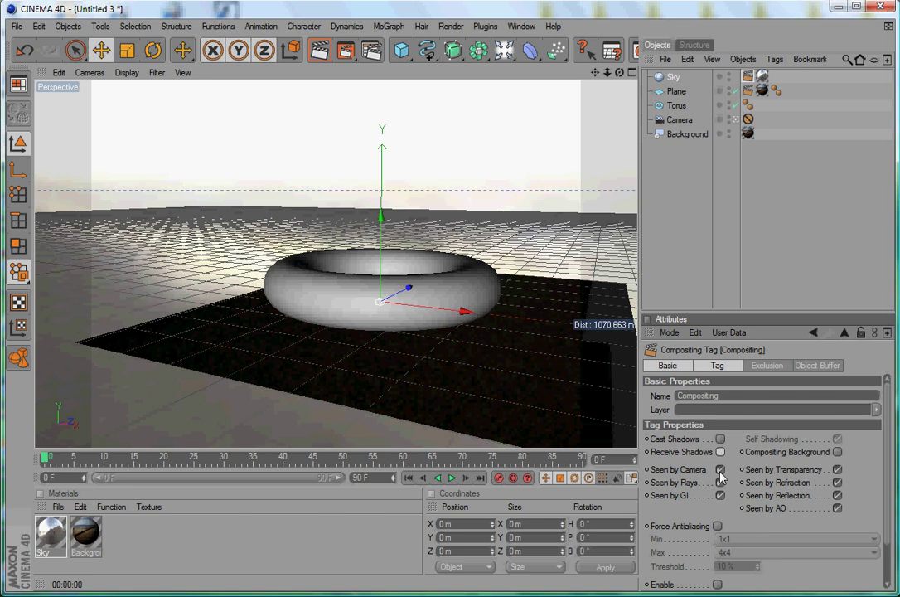
left_click(720, 470)
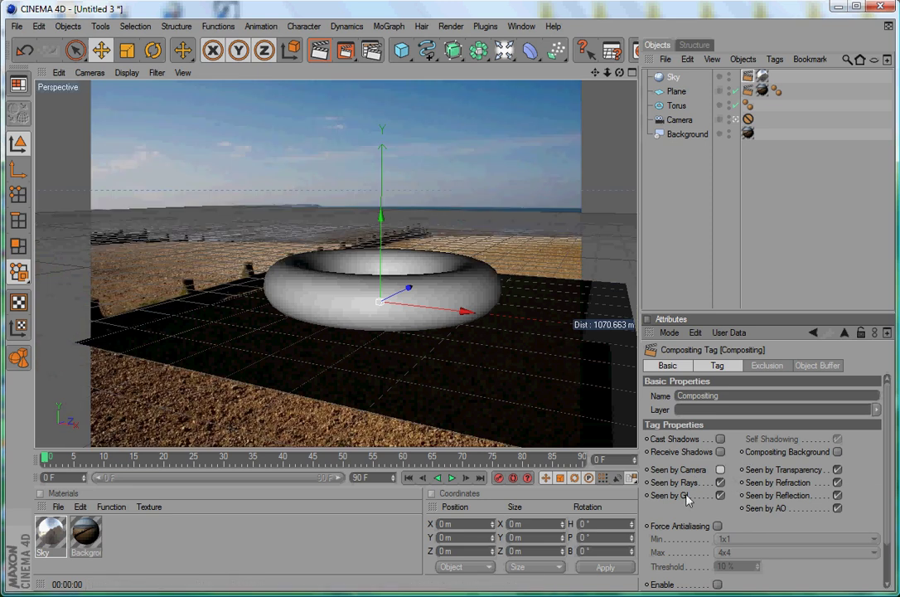
left_click(721, 495)
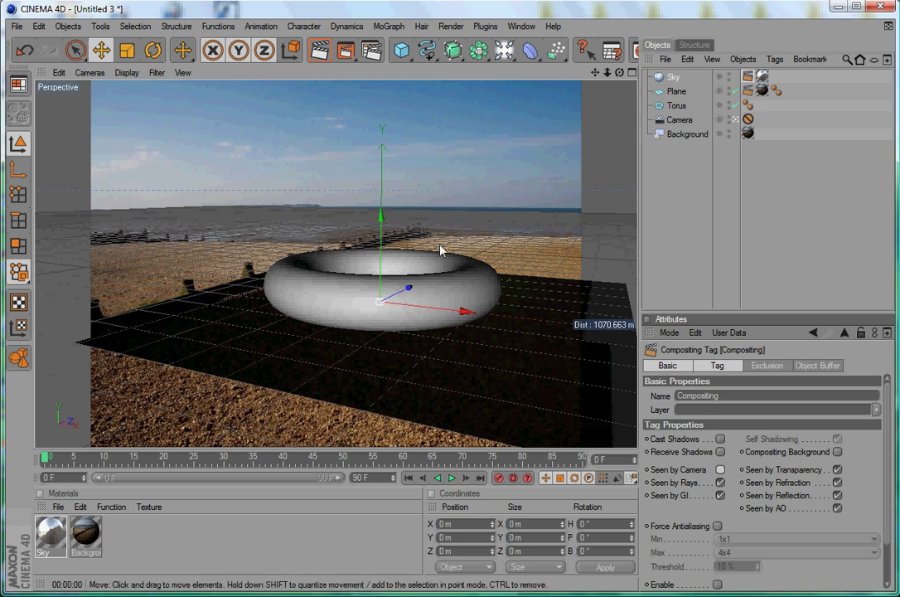
- Enable standard Global Illumination and apply Ambient Occlusion to the scene in the render settings
left_click(372, 50)
left_click_drag(521, 254, 640, 96)
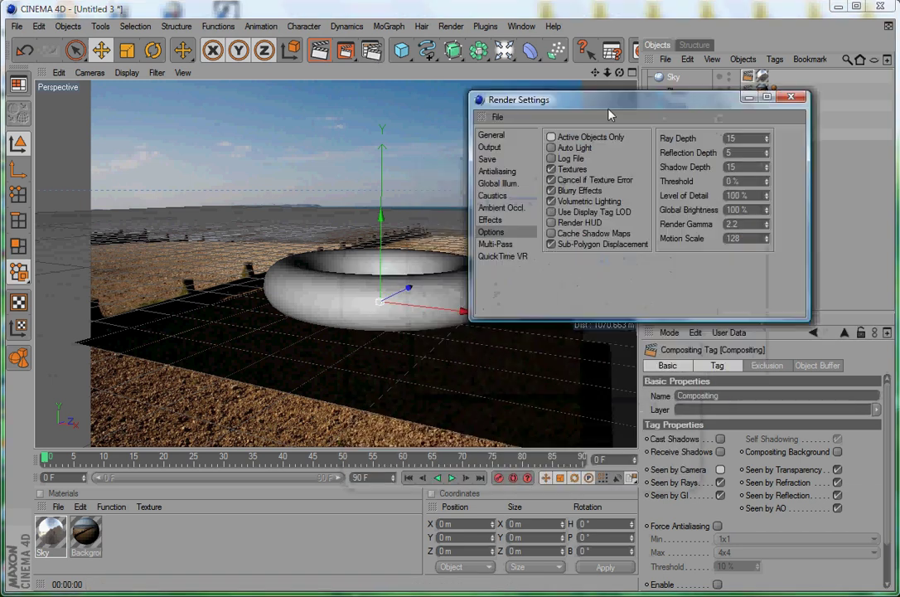
left_click(497, 183)
left_click(547, 135)
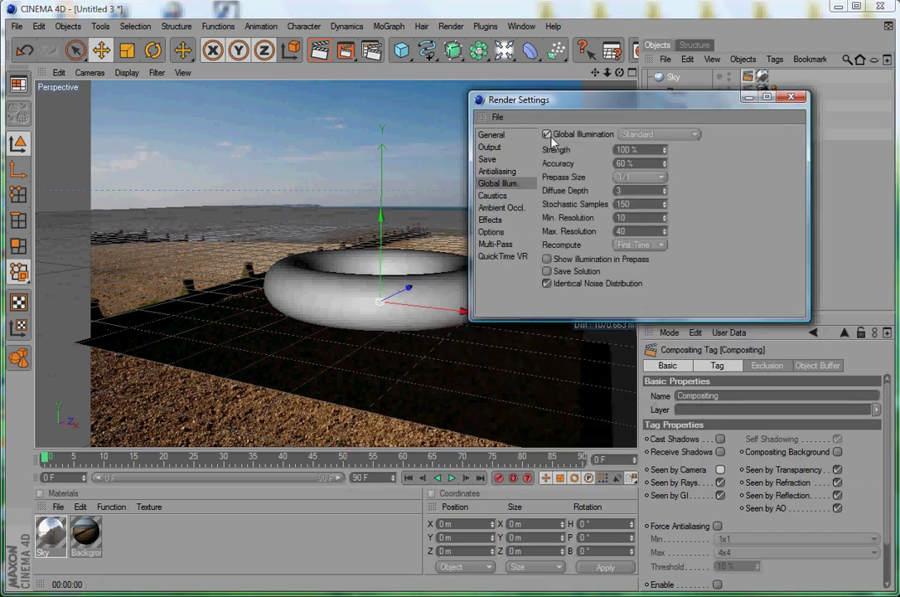
left_click(500, 207)
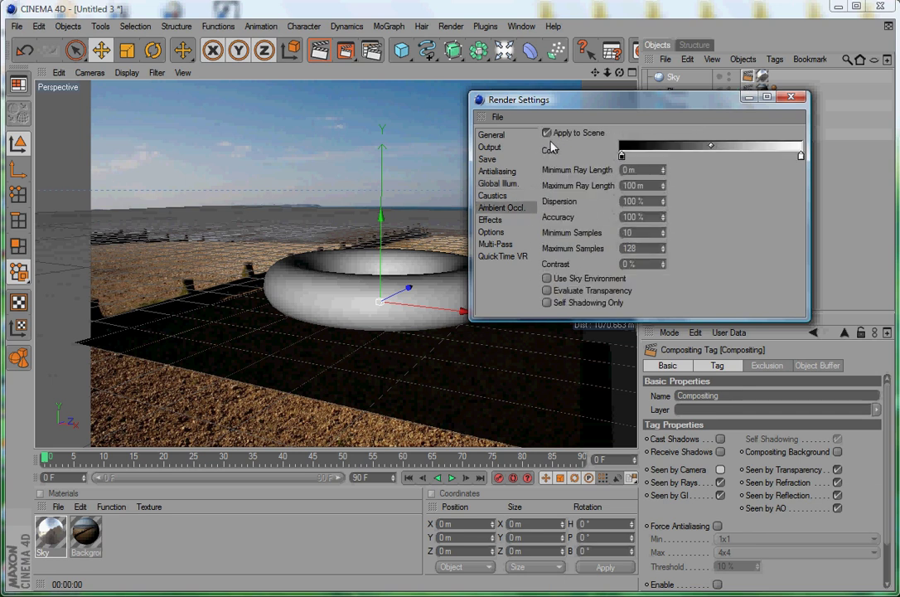
left_click(792, 99)
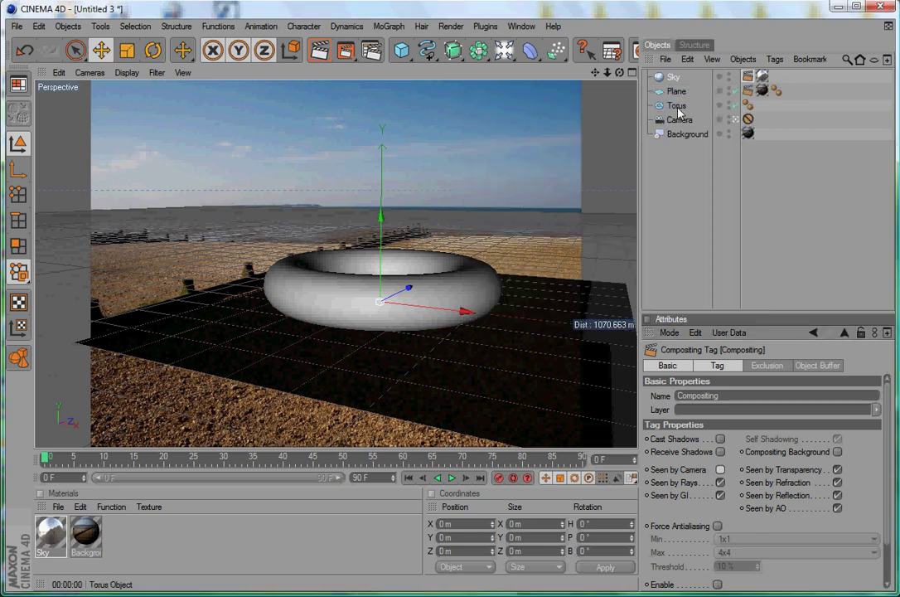
- Render the active perspective view to check the torus lighting against the beach background
left_click(321, 53)
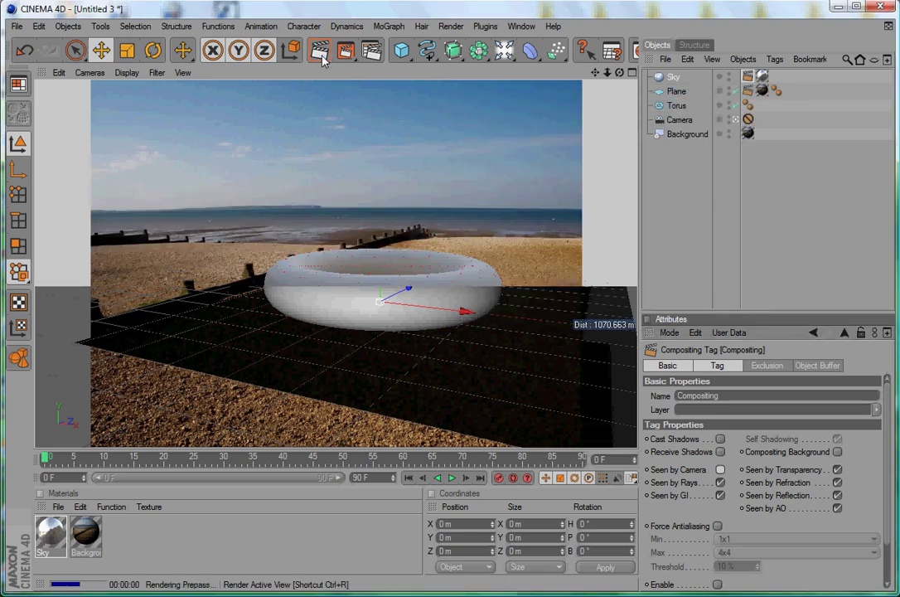